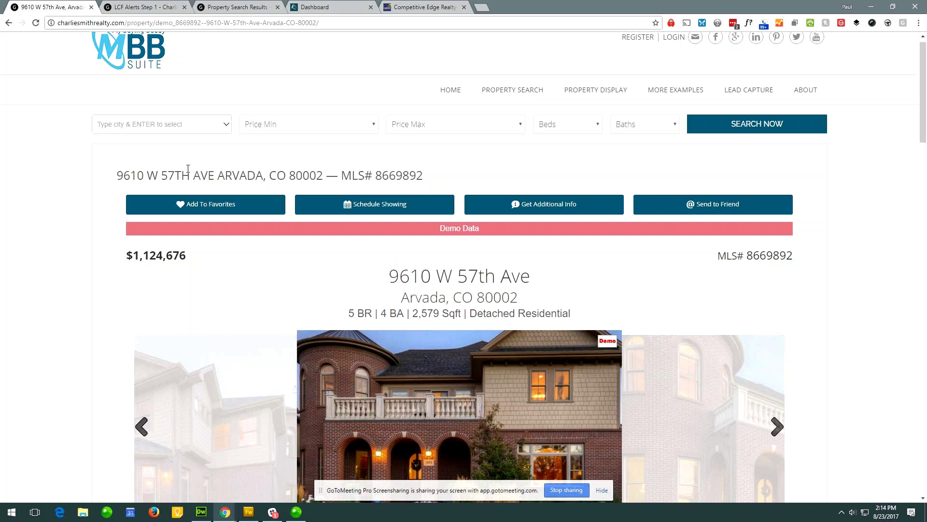
# Go to the realty site's home page and switch to the LeadsandContacts dashboard
pyautogui.moveTo(116, 175); pyautogui.dragTo(167, 175)
pyautogui.click(192, 173)
pyautogui.click(449, 94)
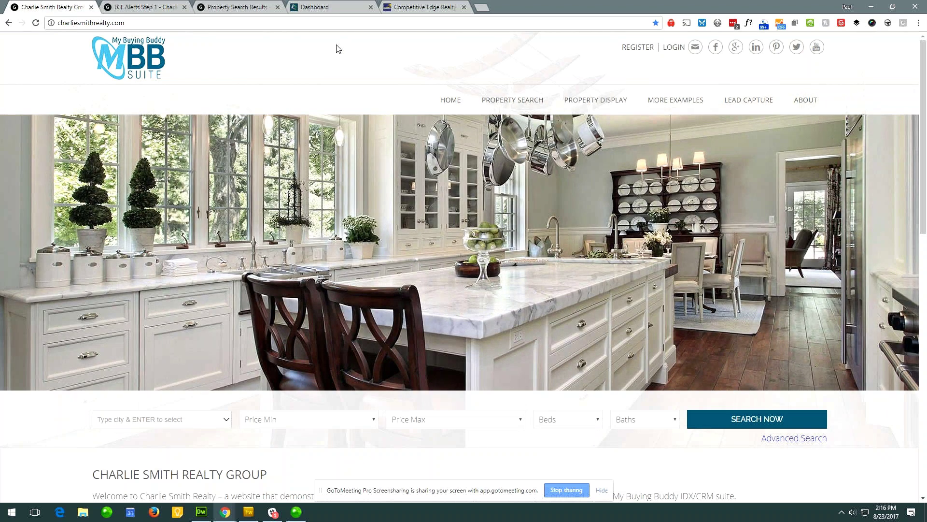
pyautogui.click(319, 9)
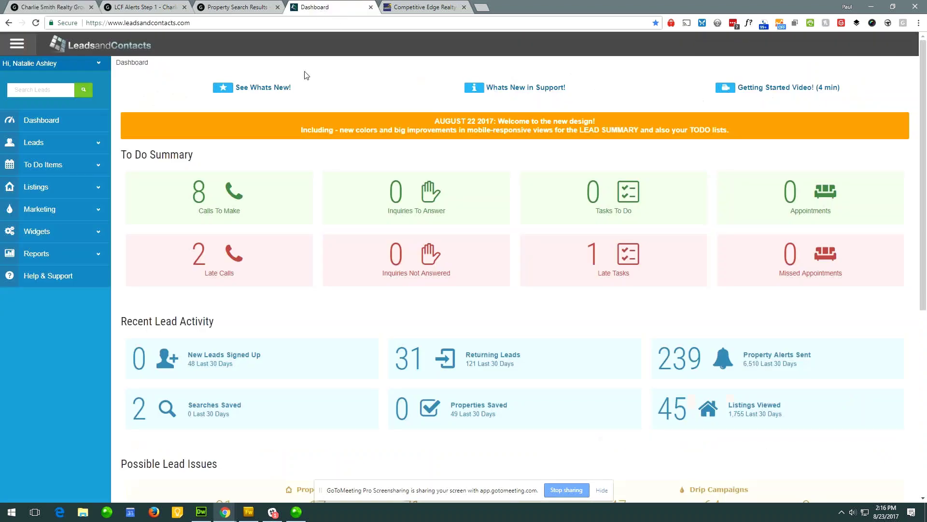
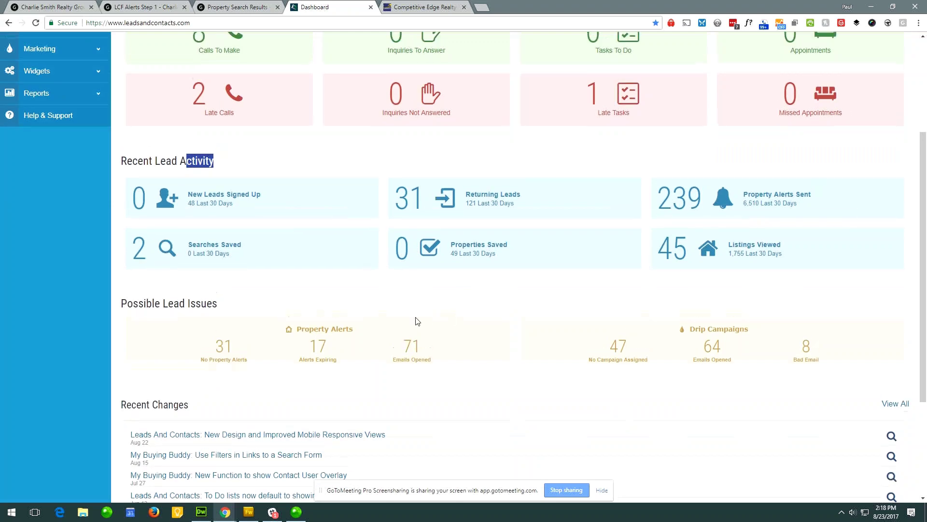
# Look over the list of available reports on the dashboard
pyautogui.scroll(3, 387, 295)
pyautogui.click(36, 248)
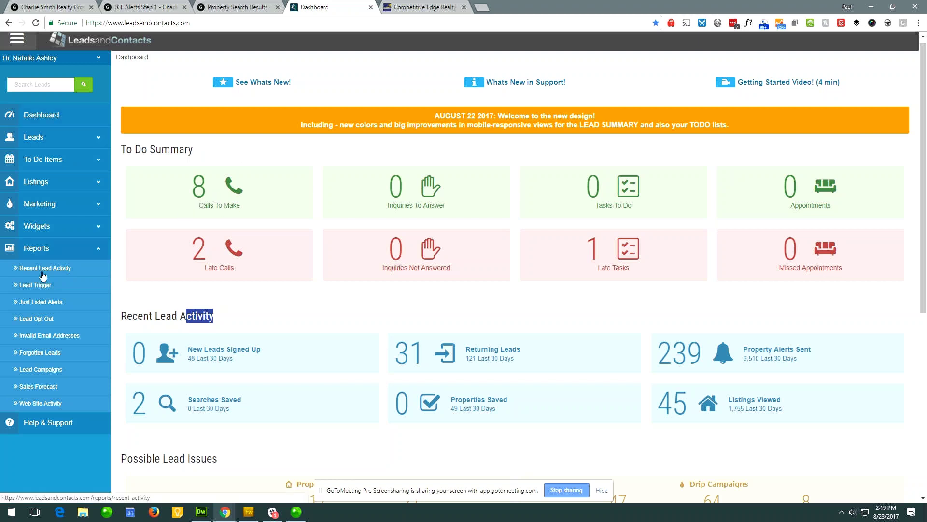
pyautogui.click(51, 249)
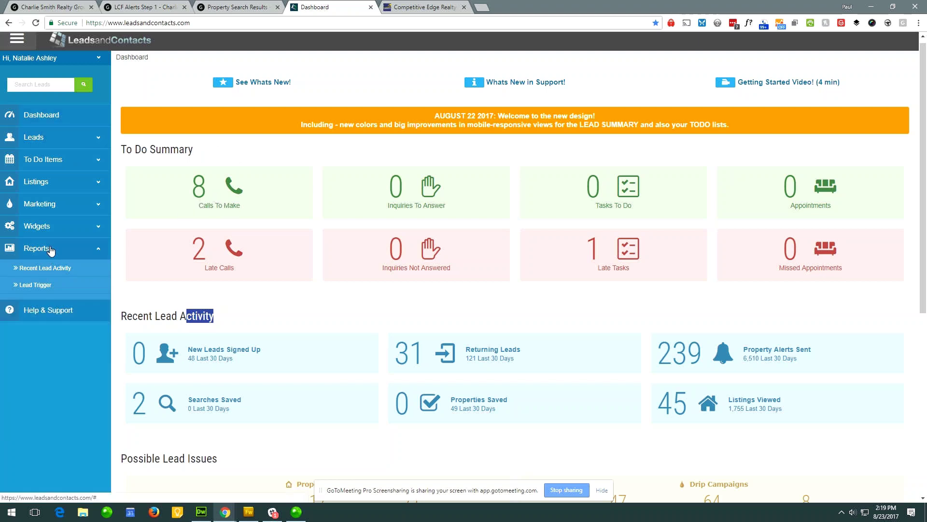
# Open the Calls To Make list from the To Do Summary and review today's call tasks
pyautogui.click(213, 200)
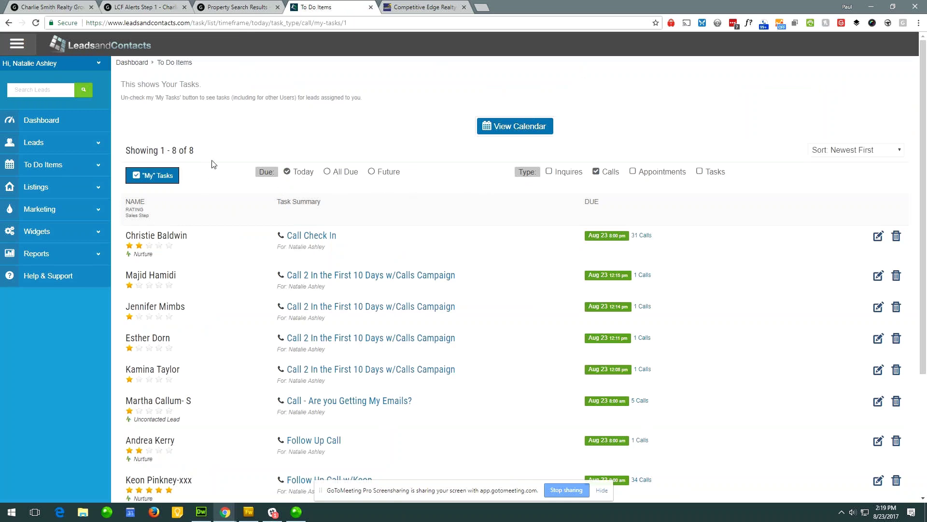
pyautogui.scroll(-3, 211, 165)
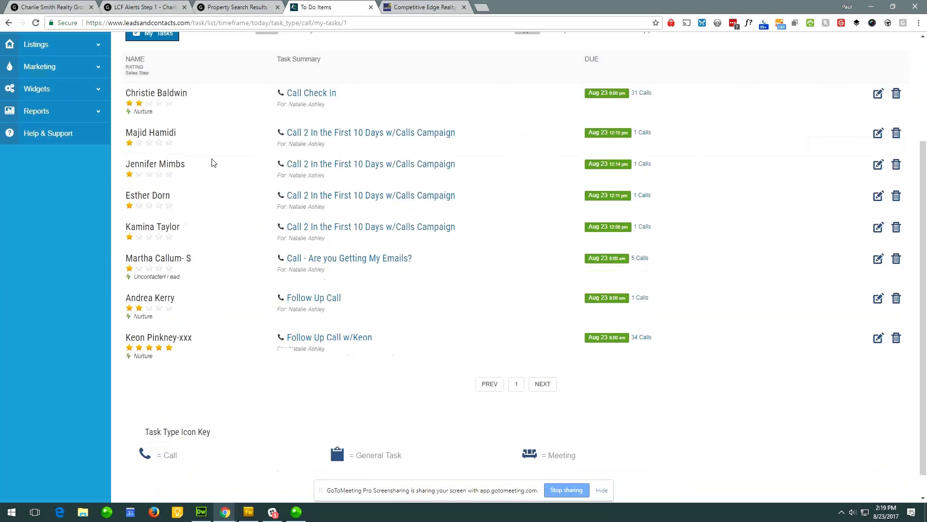
pyautogui.scroll(1, 212, 163)
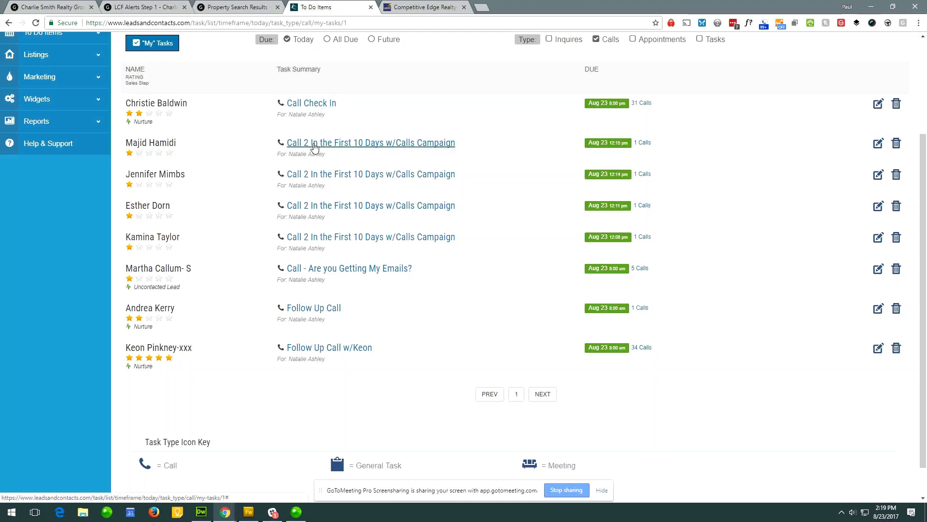
pyautogui.scroll(2, 309, 147)
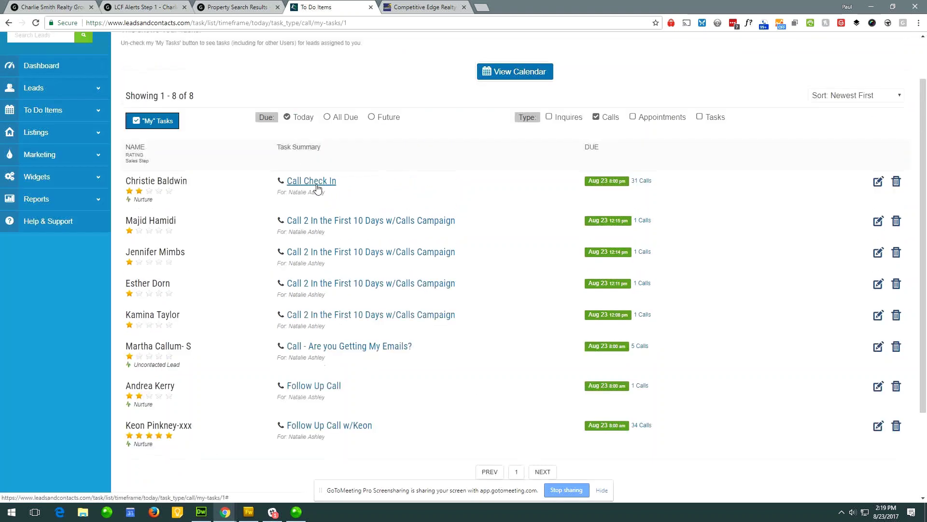
# Preview the call tasks under the All Due and Future filters, return to Today, and check the sort options
pyautogui.click(328, 118)
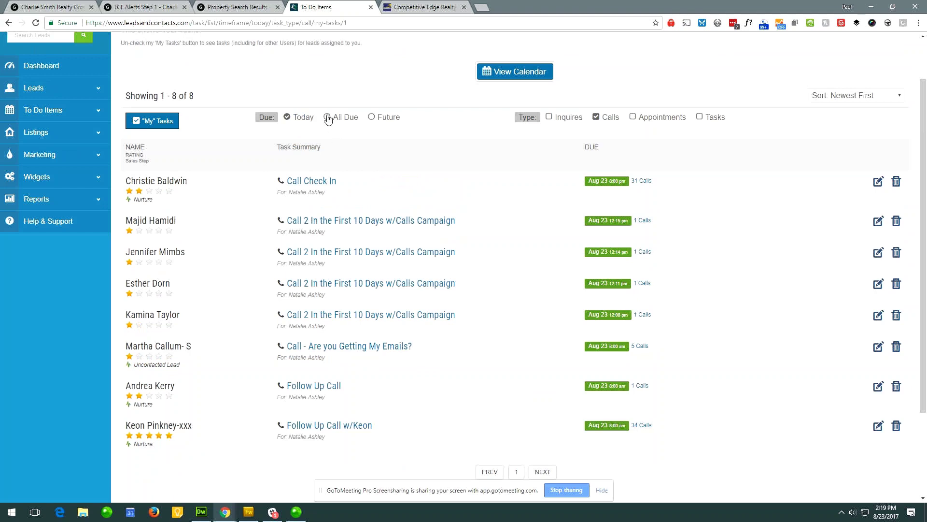
pyautogui.click(374, 121)
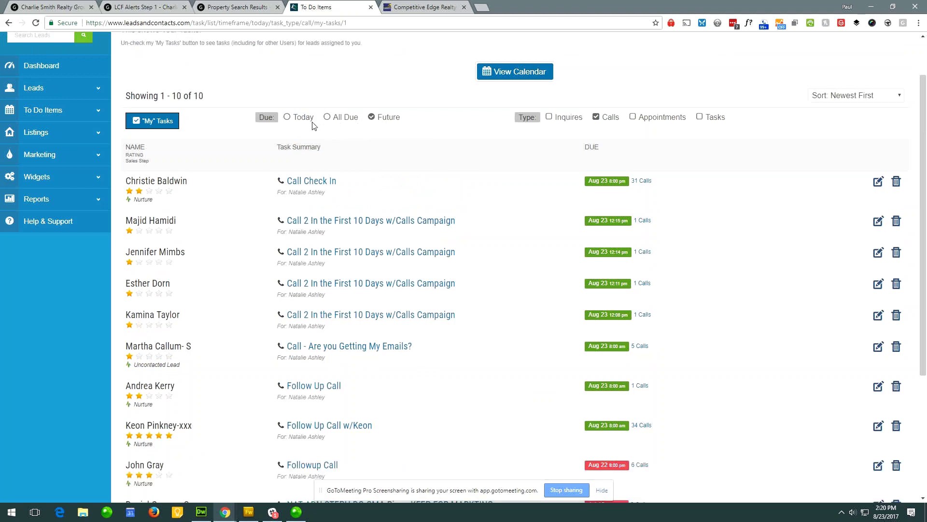
pyautogui.click(288, 118)
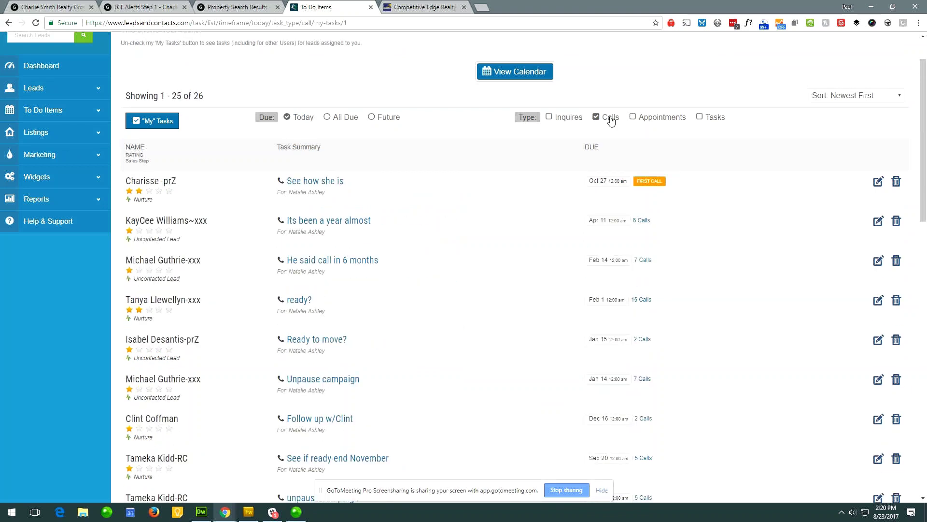
pyautogui.click(849, 96)
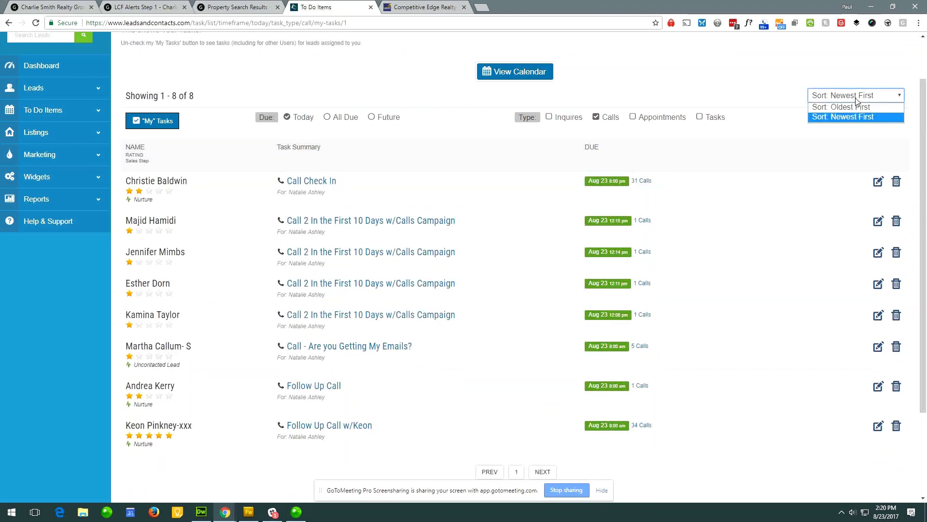
pyautogui.click(829, 112)
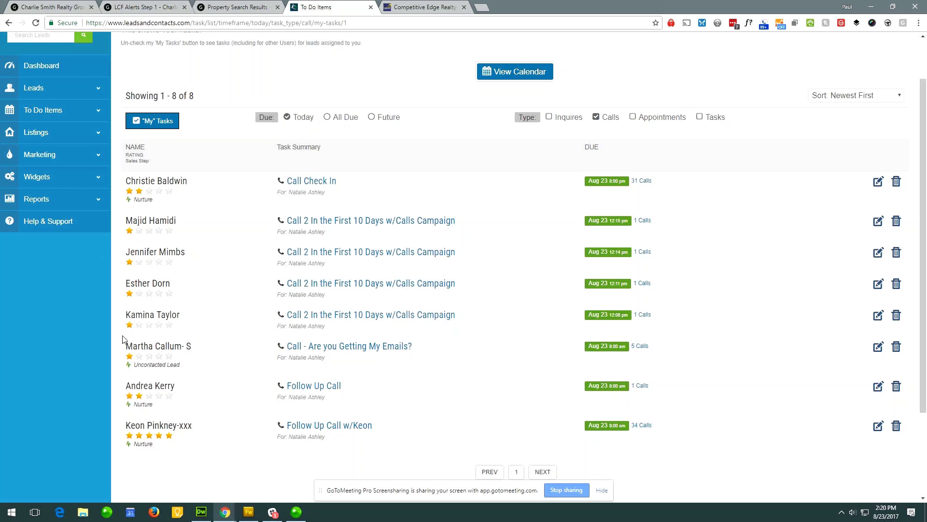
# View the first lead's Call Check In task, return to the list, and open the task "Call - Are you Getting My Emails?"
pyautogui.moveTo(131, 181); pyautogui.dragTo(182, 182)
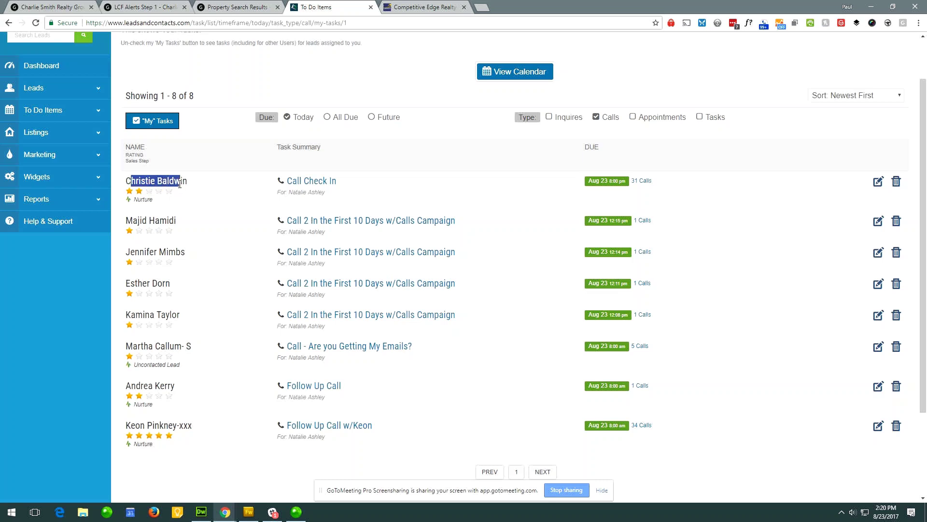
pyautogui.doubleClick(143, 199)
pyautogui.click(179, 209)
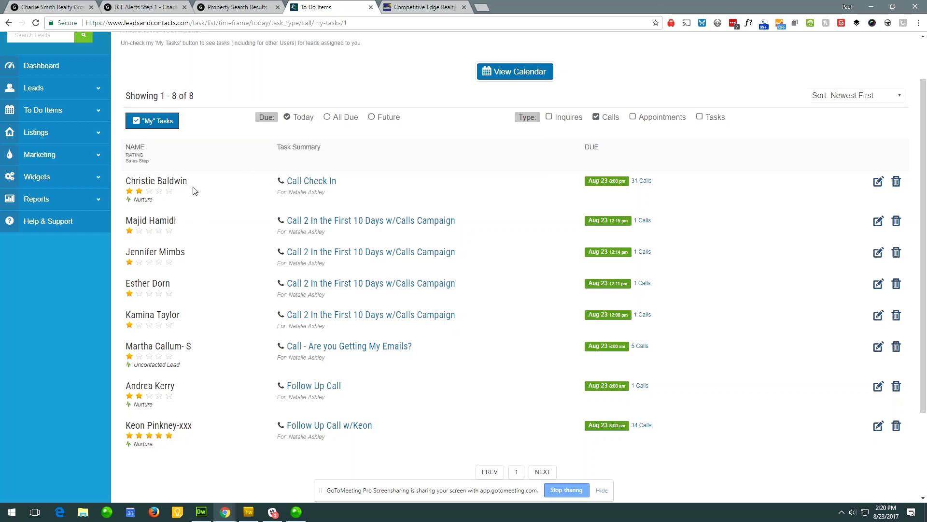
pyautogui.click(317, 185)
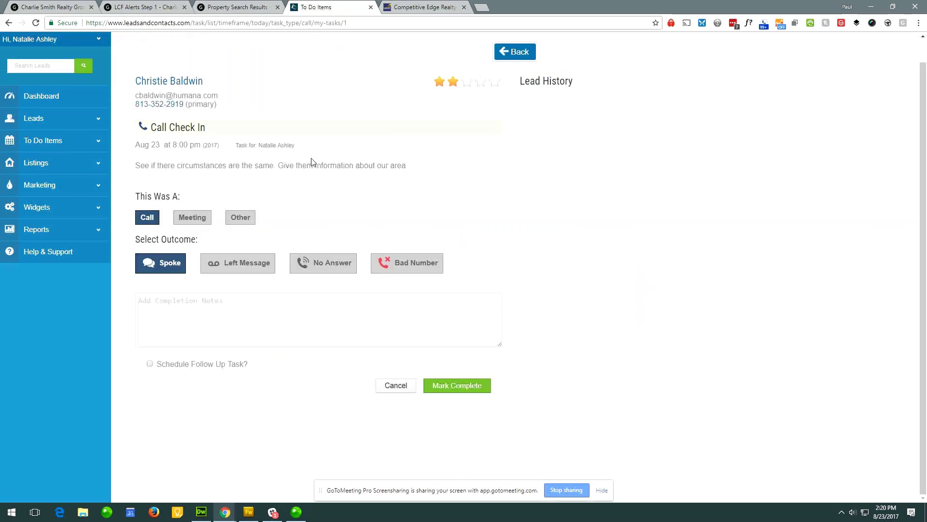
pyautogui.click(512, 51)
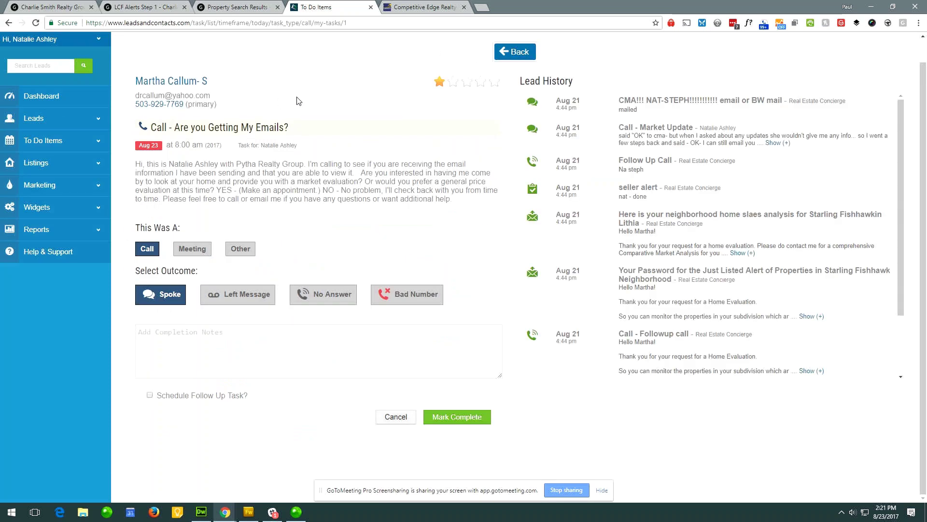
# Examine the task's call script, its Call, Meeting and Other activity types, the completion notes field and the lead history
pyautogui.moveTo(152, 127); pyautogui.dragTo(289, 128)
pyautogui.moveTo(168, 164); pyautogui.dragTo(439, 207)
pyautogui.click(386, 219)
pyautogui.click(190, 249)
pyautogui.click(233, 250)
pyautogui.click(147, 250)
pyautogui.click(215, 251)
pyautogui.click(158, 251)
pyautogui.click(229, 339)
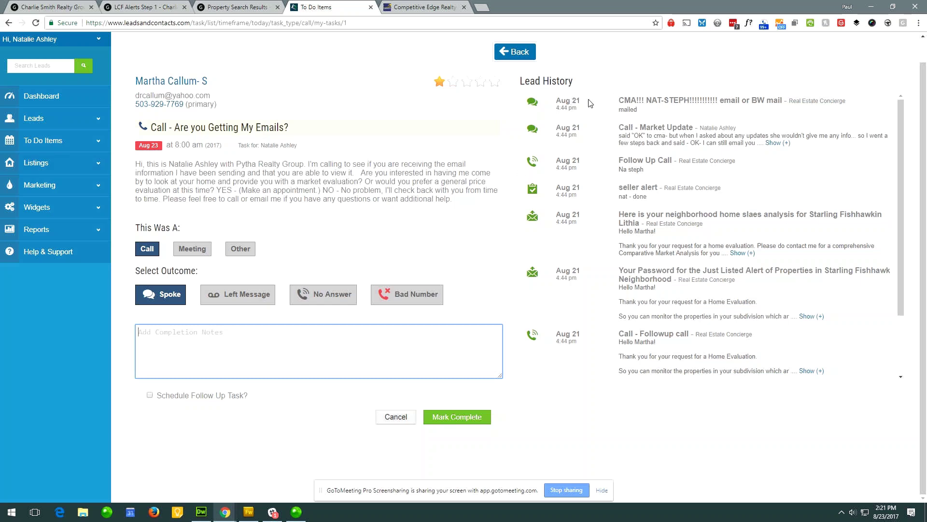
pyautogui.moveTo(542, 80); pyautogui.dragTo(610, 202)
pyautogui.click(637, 270)
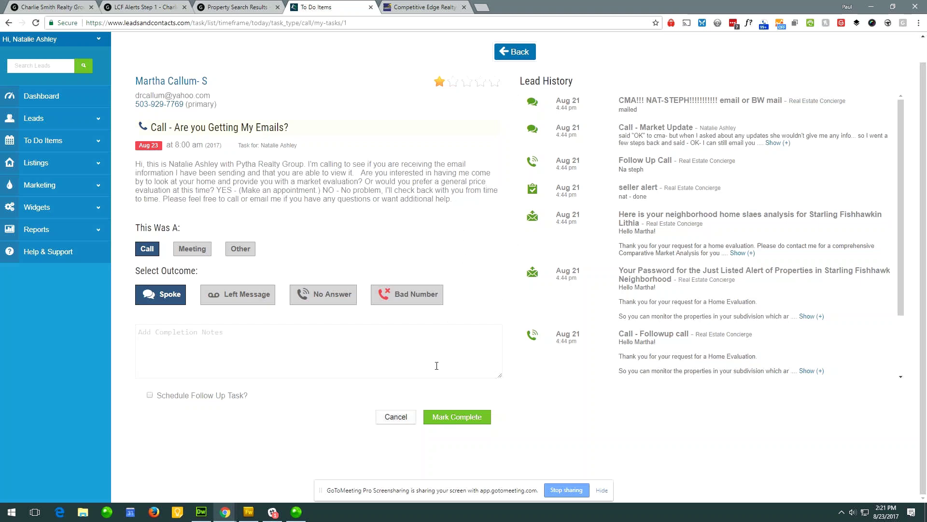
# Set up a follow-up task of type Call due 09/23/2017 in the open call task
pyautogui.click(149, 395)
pyautogui.scroll(-3, 301, 338)
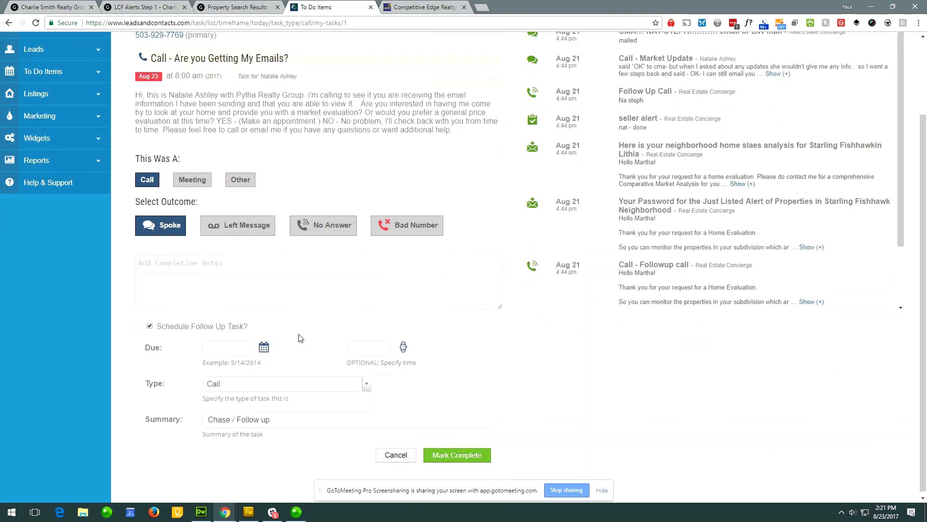
pyautogui.click(264, 347)
pyautogui.click(300, 343)
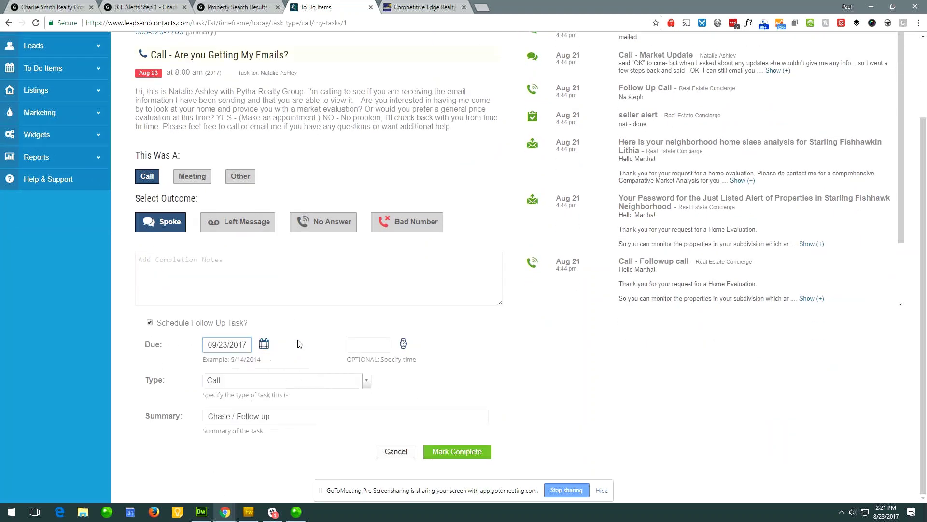
pyautogui.click(270, 384)
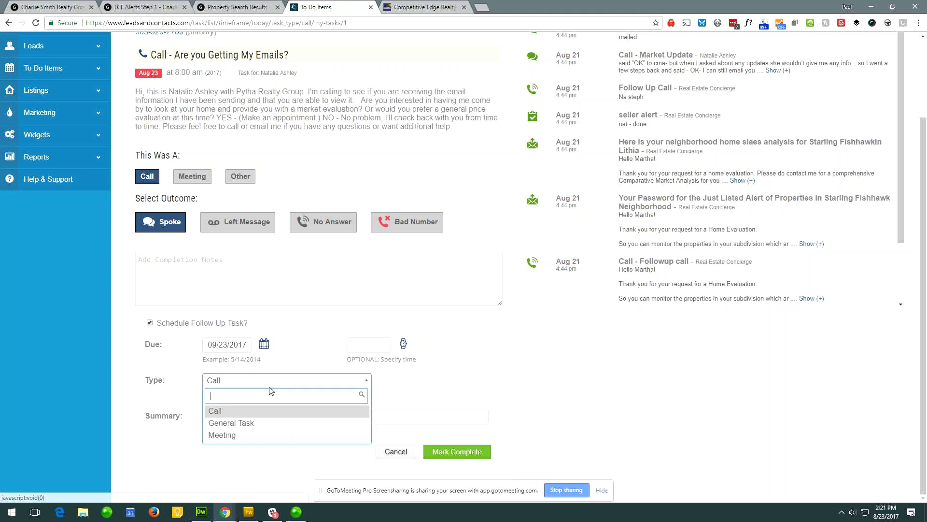
pyautogui.click(260, 412)
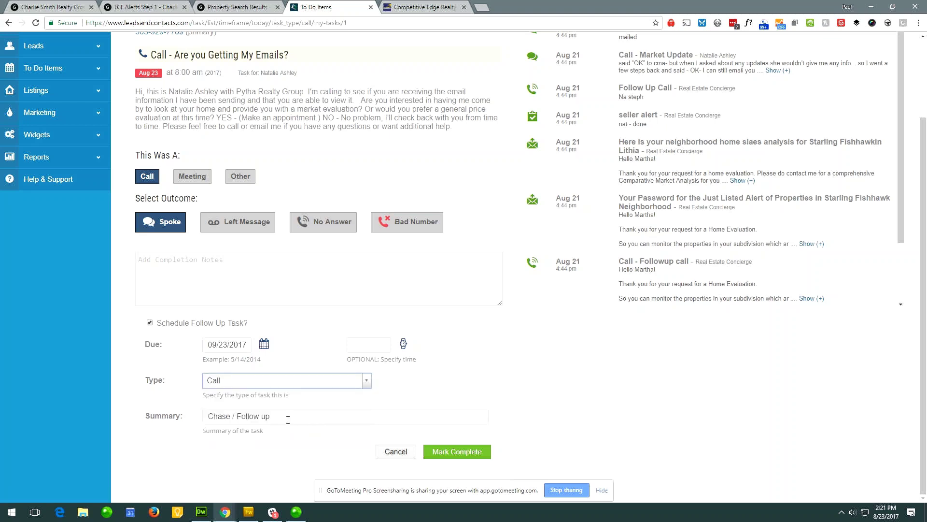
pyautogui.click(456, 451)
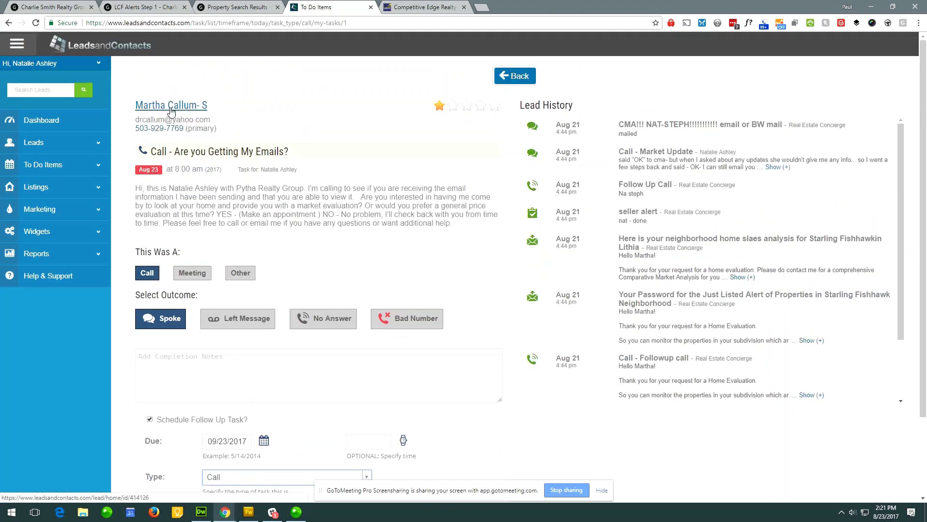
# Open the lead's profile from the call task and examine the contact details, time frame fields, associated website and summary sections
pyautogui.click(162, 106)
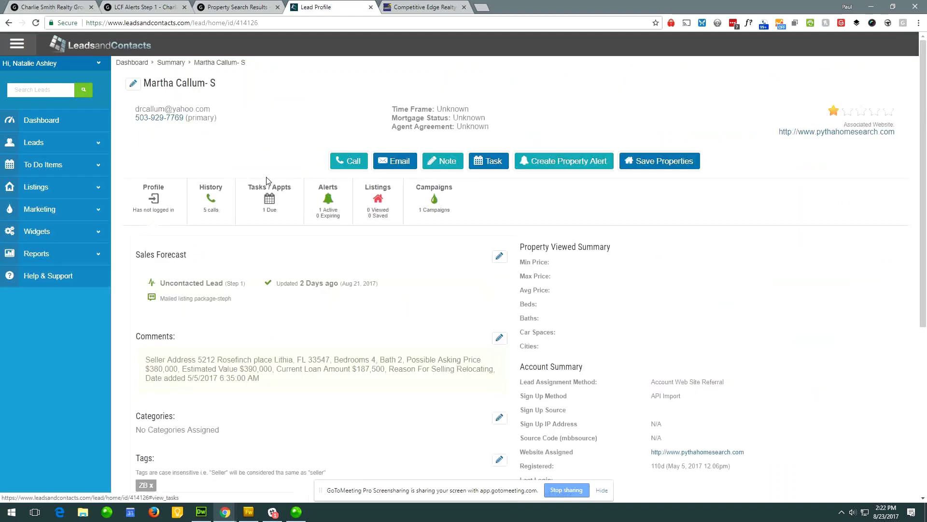
pyautogui.moveTo(135, 106); pyautogui.dragTo(736, 132)
pyautogui.click(736, 132)
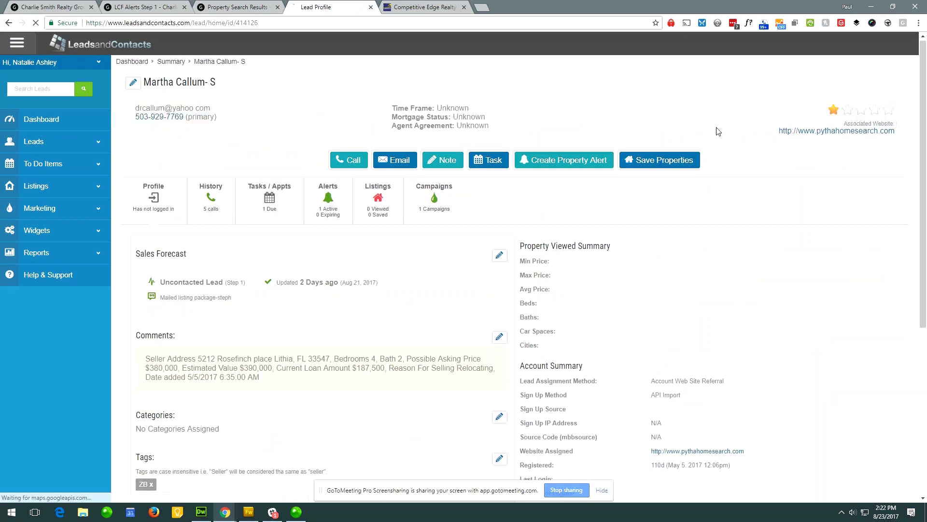
pyautogui.click(597, 112)
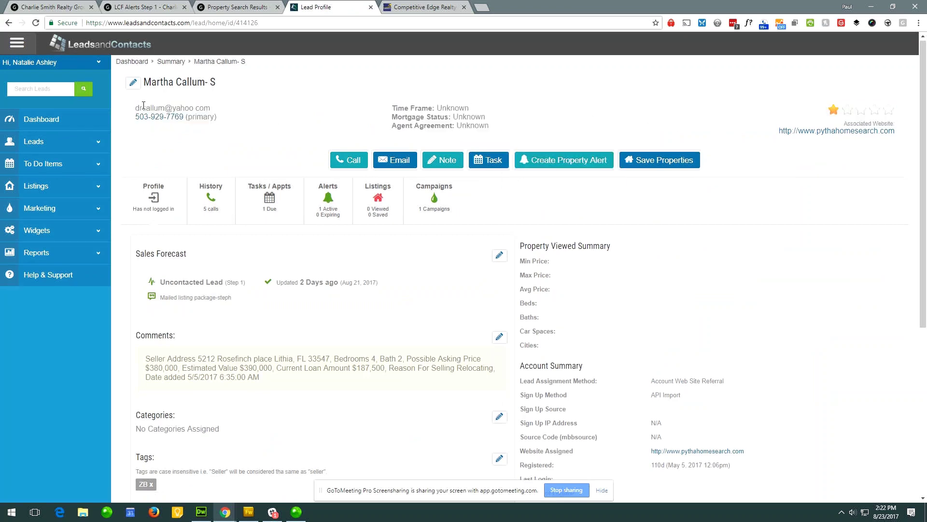
pyautogui.moveTo(140, 106); pyautogui.dragTo(278, 112)
pyautogui.moveTo(408, 108); pyautogui.dragTo(608, 110)
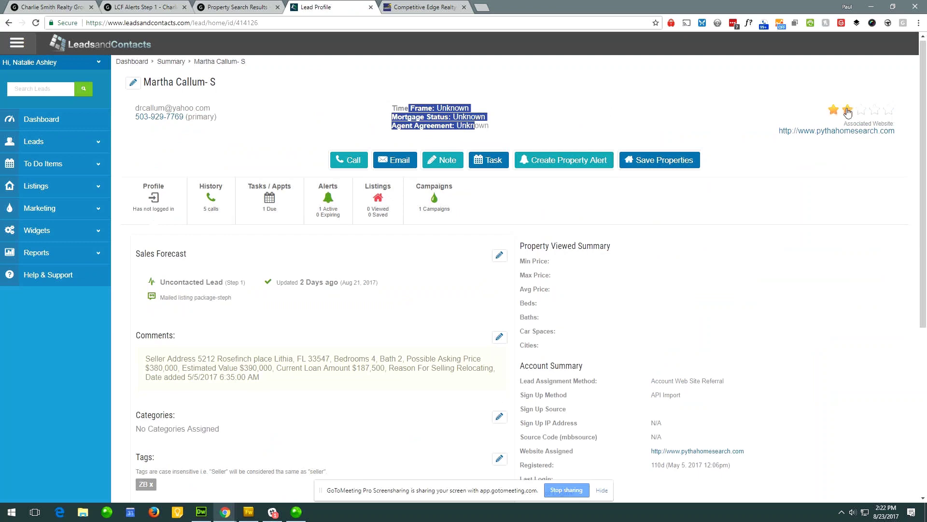
pyautogui.moveTo(845, 125); pyautogui.dragTo(886, 139)
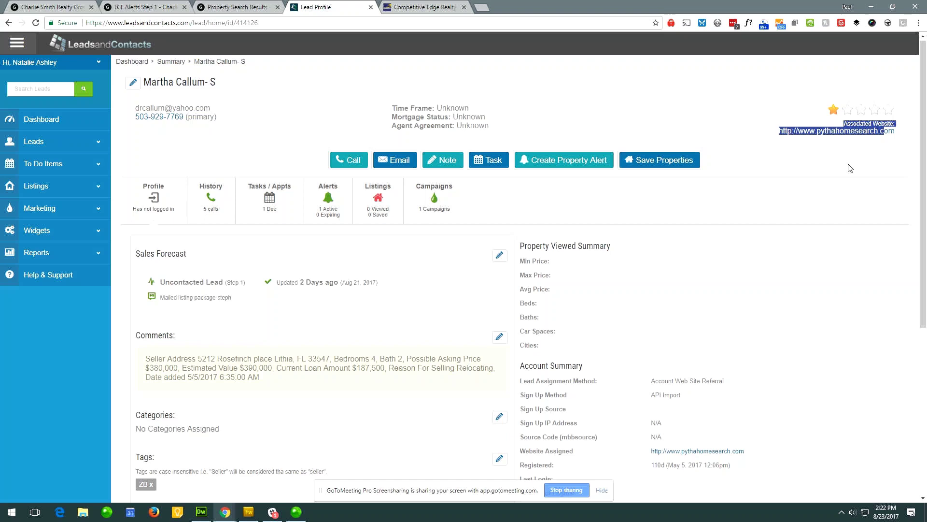
pyautogui.click(602, 84)
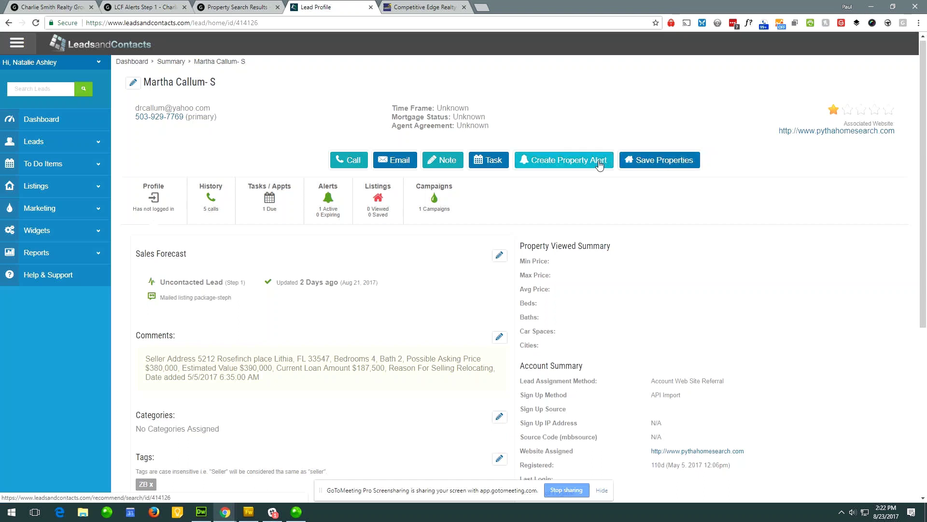
pyautogui.scroll(-2, 591, 162)
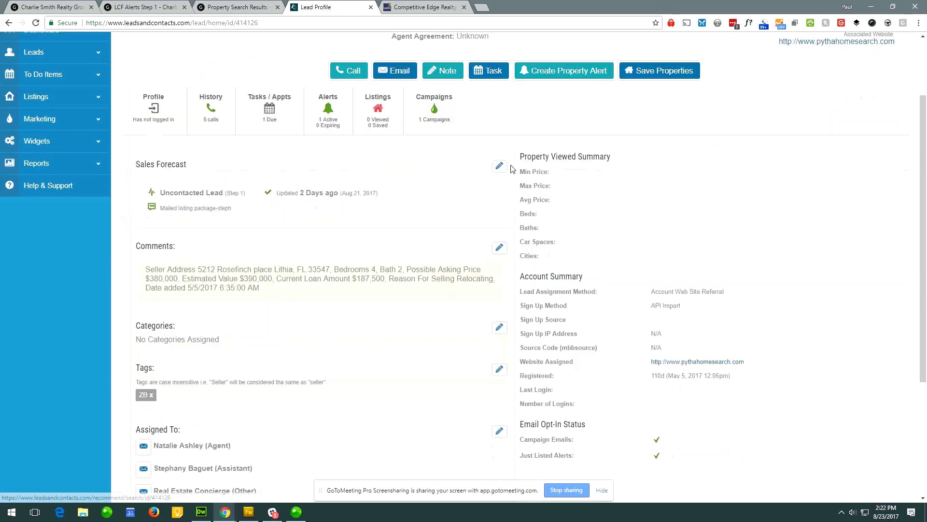
pyautogui.scroll(2, 350, 135)
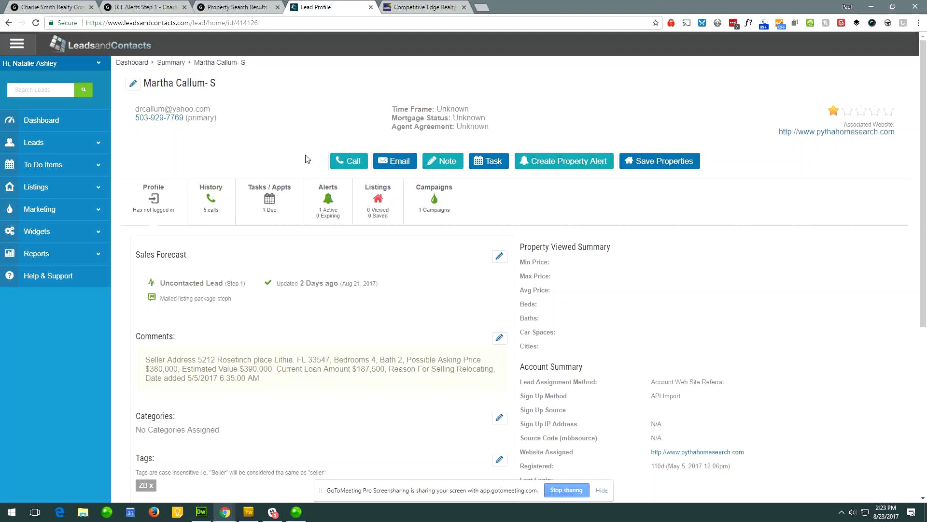
# Draft a call note reading "wwljfh2" with outcome No Answer and a follow-up task scheduled, and discard it
pyautogui.click(363, 164)
pyautogui.click(405, 269)
pyautogui.write('wwljfh2')
pyautogui.click(421, 234)
pyautogui.click(515, 230)
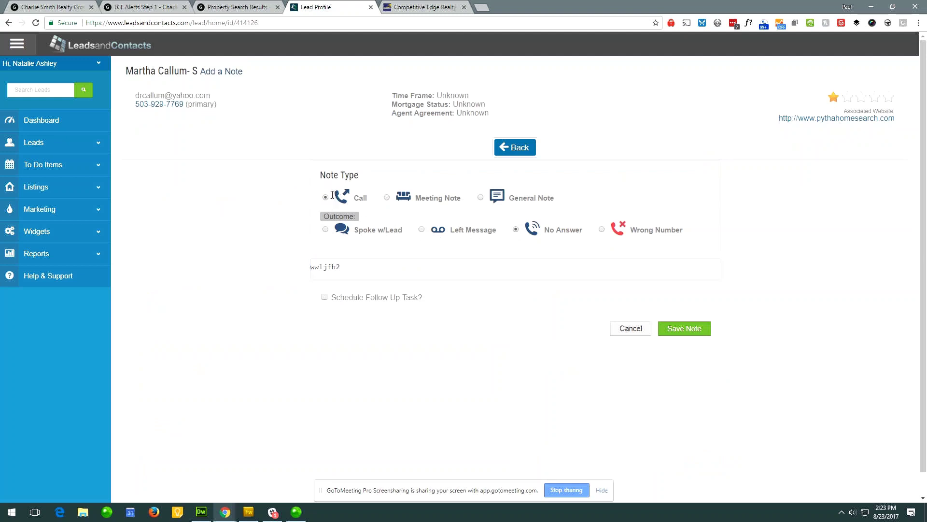
pyautogui.click(325, 298)
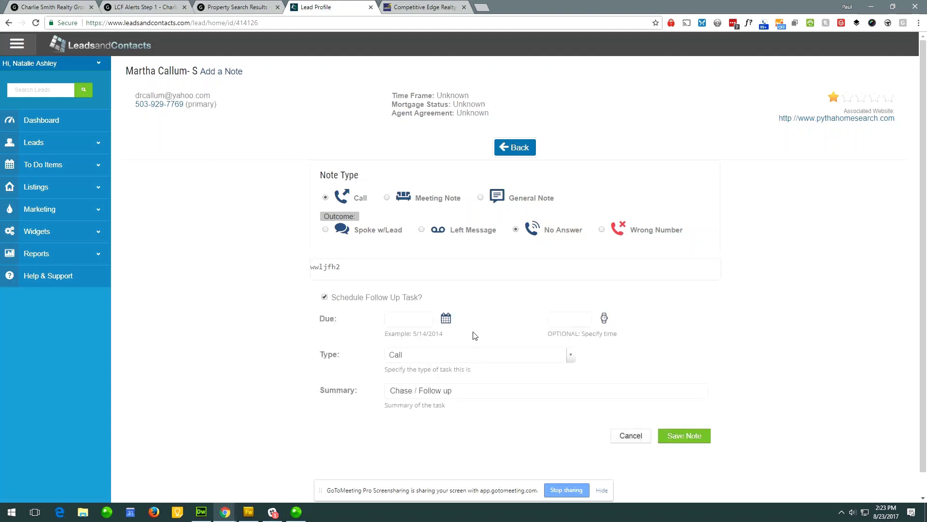
pyautogui.click(641, 438)
# Open the email form for the lead and examine its subject field and the list of available email templates
pyautogui.click(398, 162)
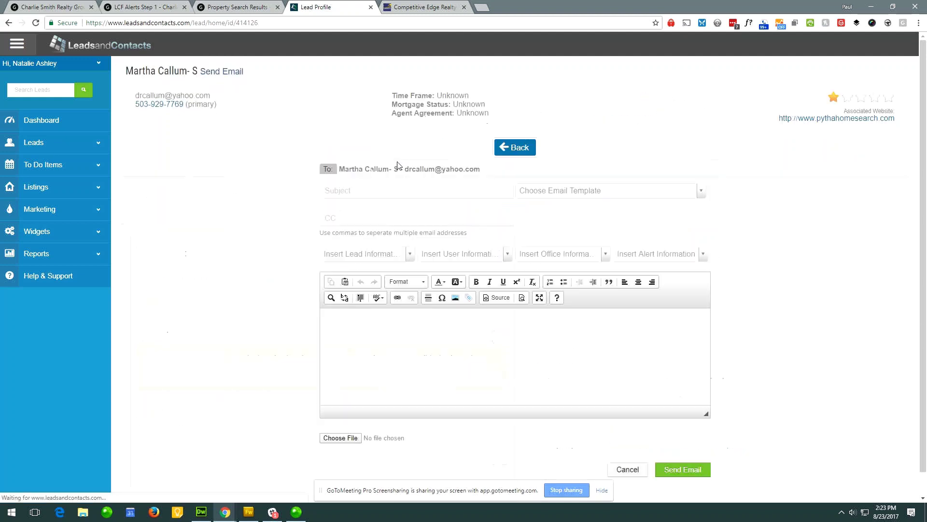
pyautogui.click(372, 188)
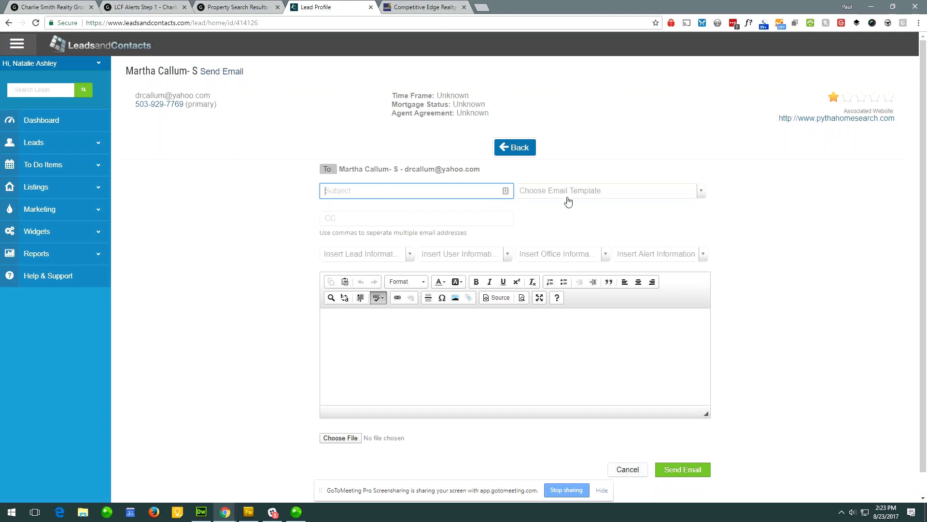
pyautogui.click(584, 191)
pyautogui.scroll(-3, 589, 256)
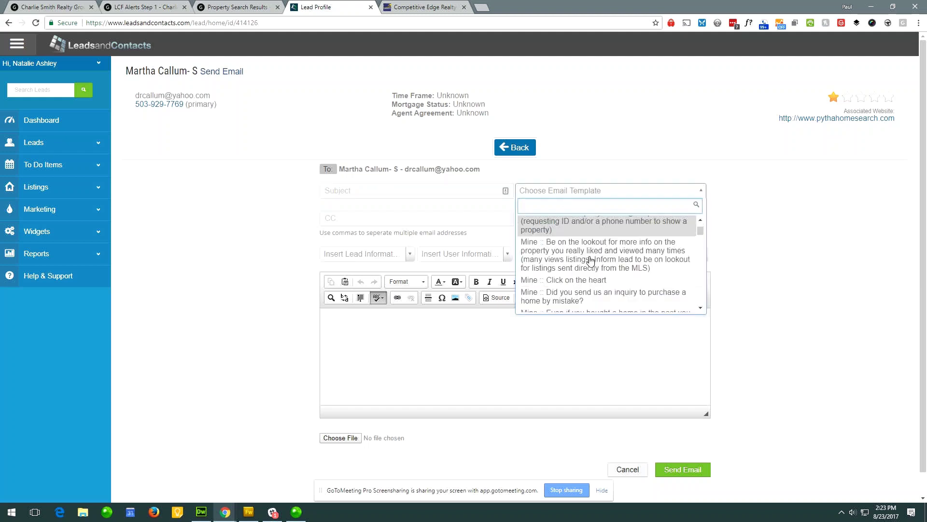
pyautogui.scroll(2, 592, 263)
pyautogui.click(449, 192)
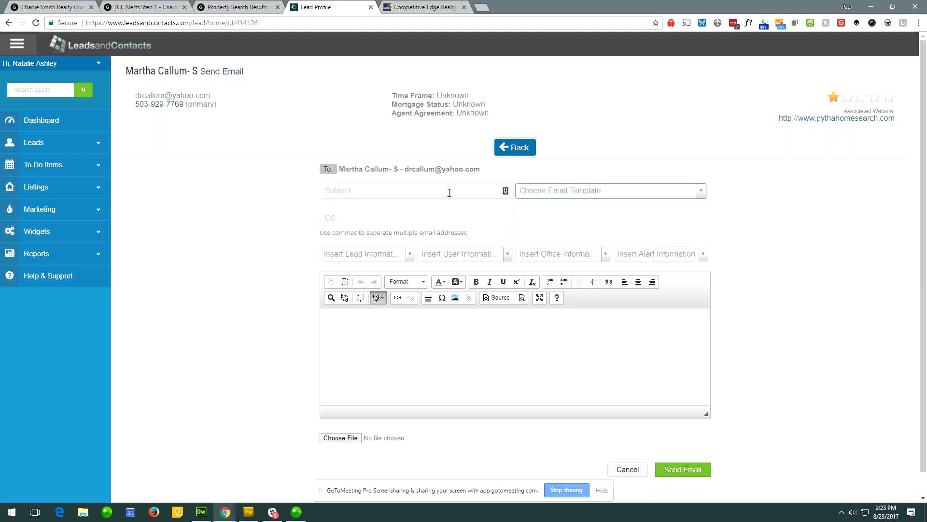
# Examine the email form's CC field, its lead and alert information inserts and the message editor, and return to the lead's profile
pyautogui.click(345, 215)
pyautogui.click(415, 259)
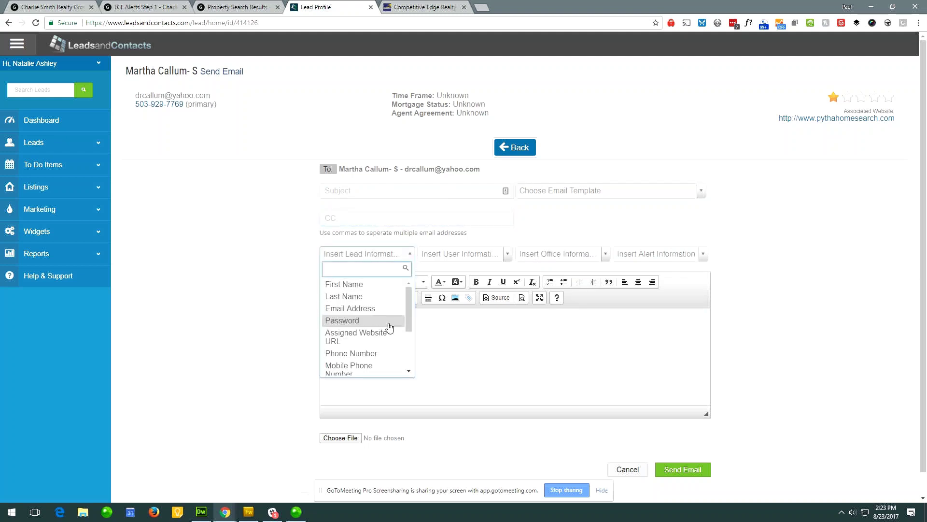
pyautogui.click(482, 344)
pyautogui.click(660, 254)
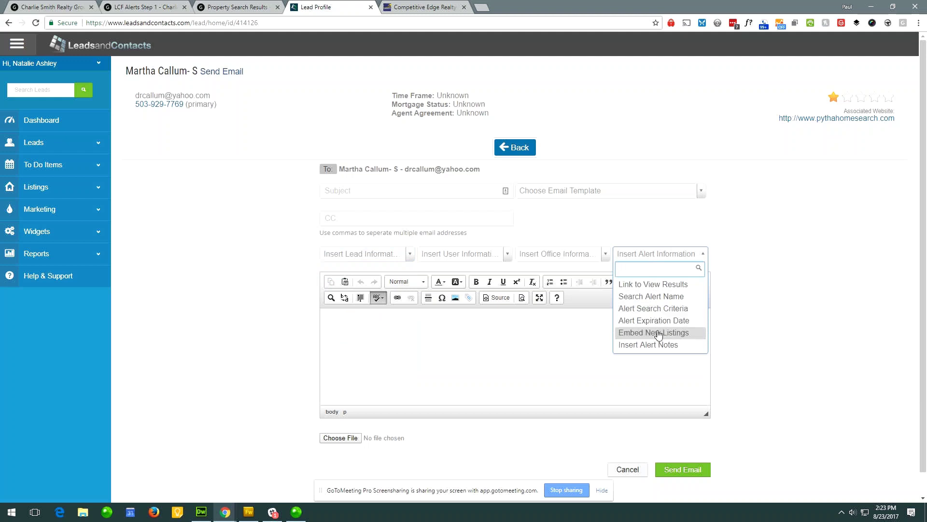
pyautogui.click(511, 325)
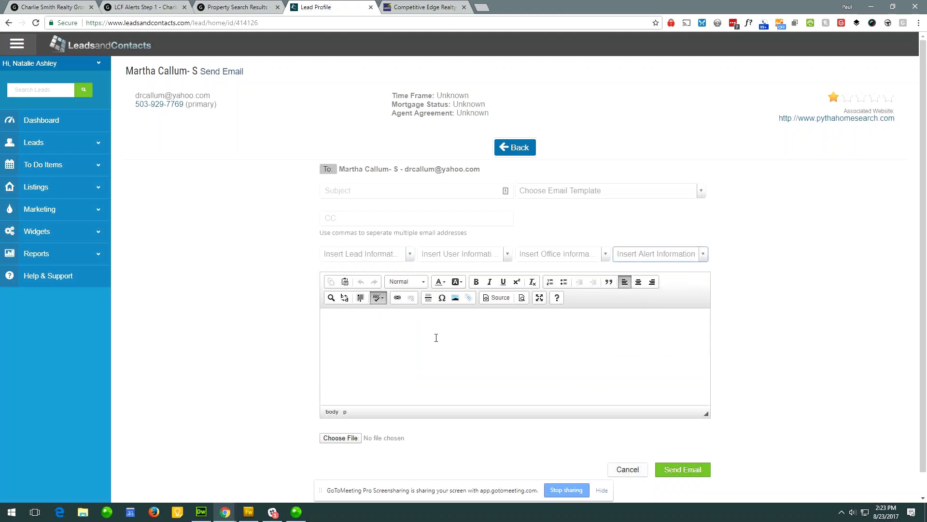
pyautogui.scroll(-1, 401, 367)
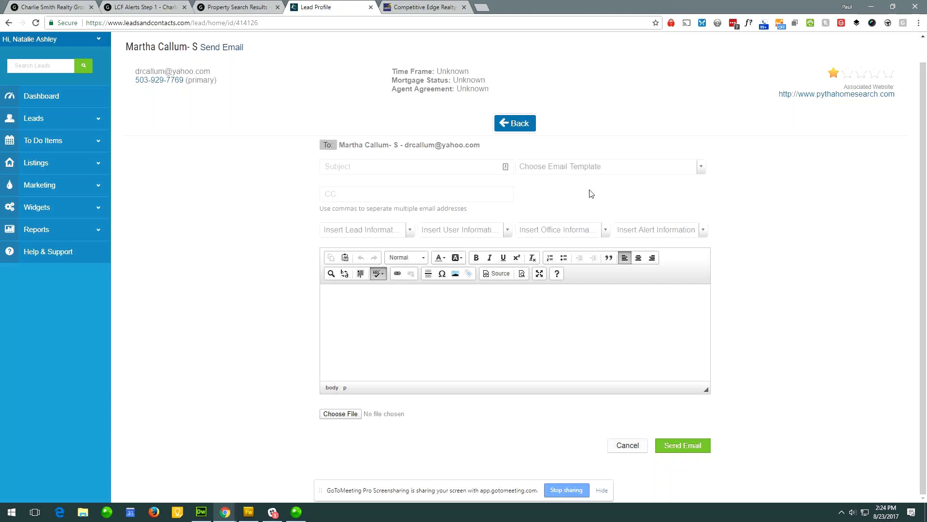
pyautogui.click(395, 169)
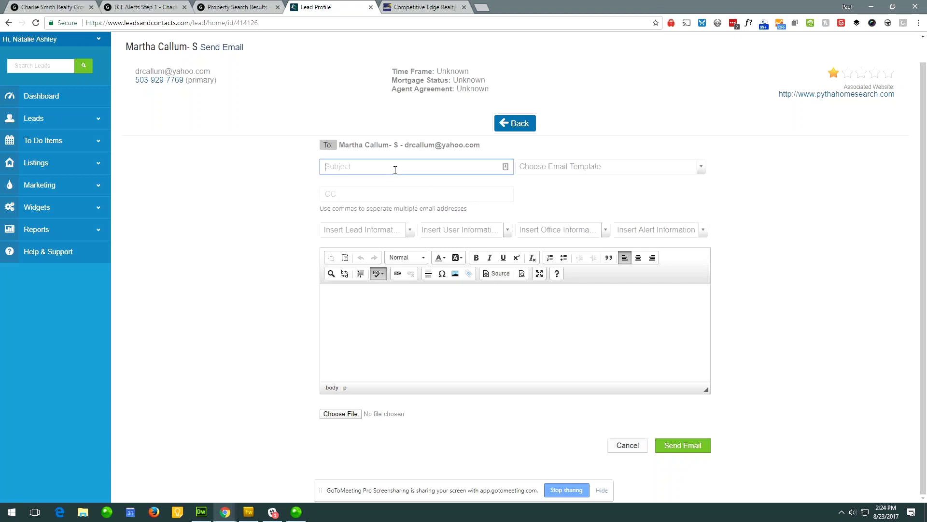
pyautogui.click(296, 158)
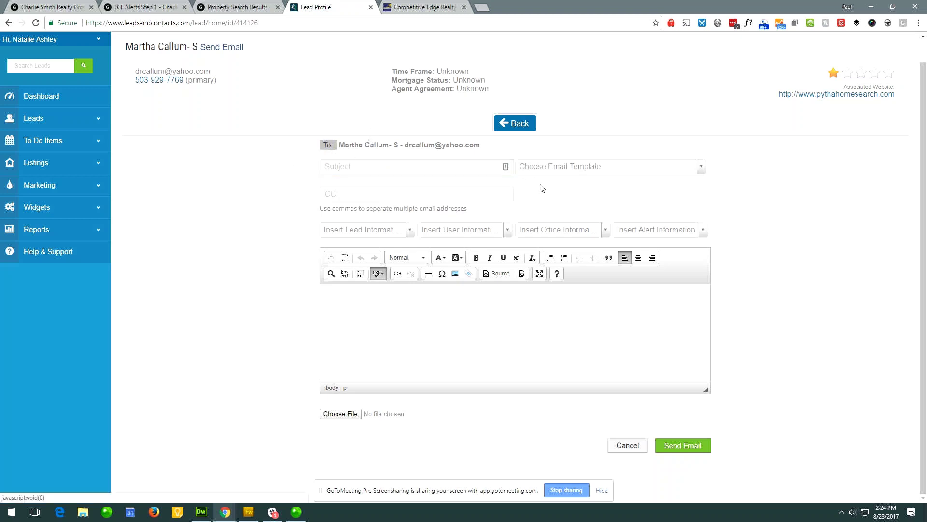
pyautogui.click(519, 124)
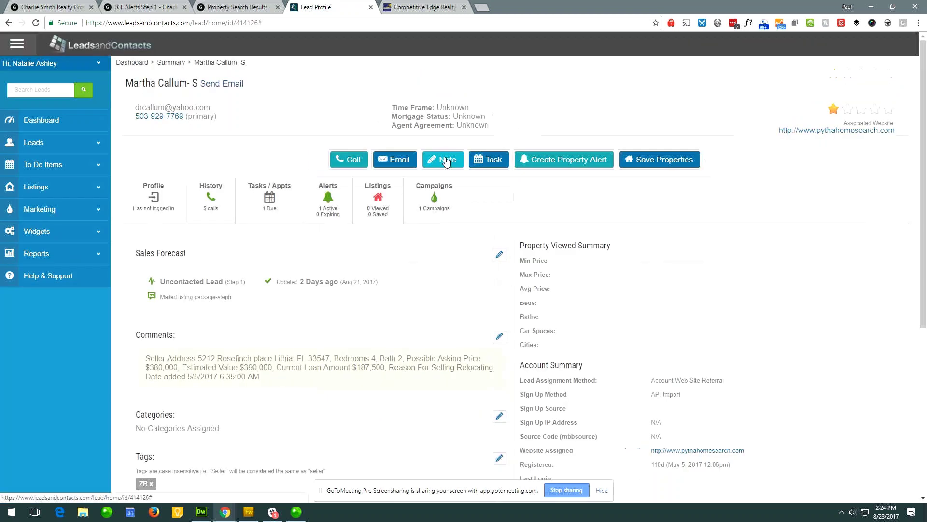
# View the general note form and the Add a Task form with its assignable users and due date, and return to the profile
pyautogui.click(457, 164)
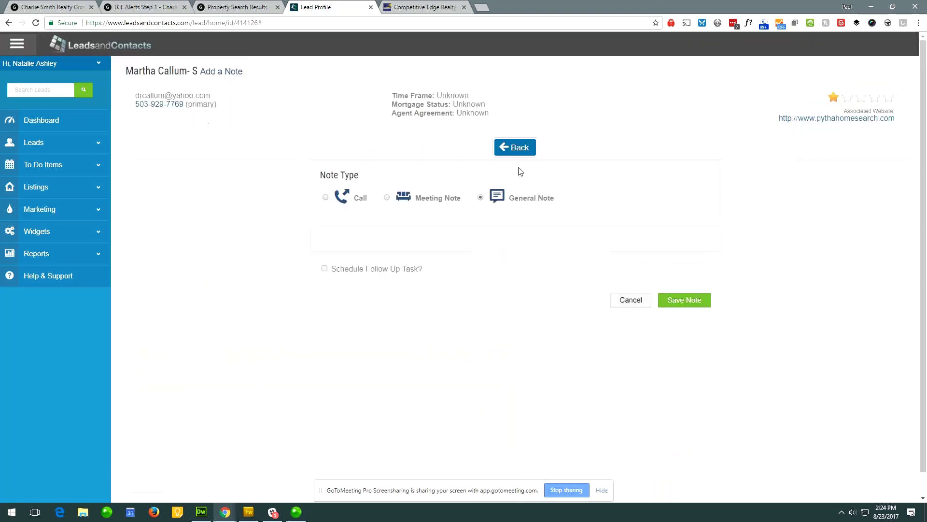
pyautogui.click(524, 151)
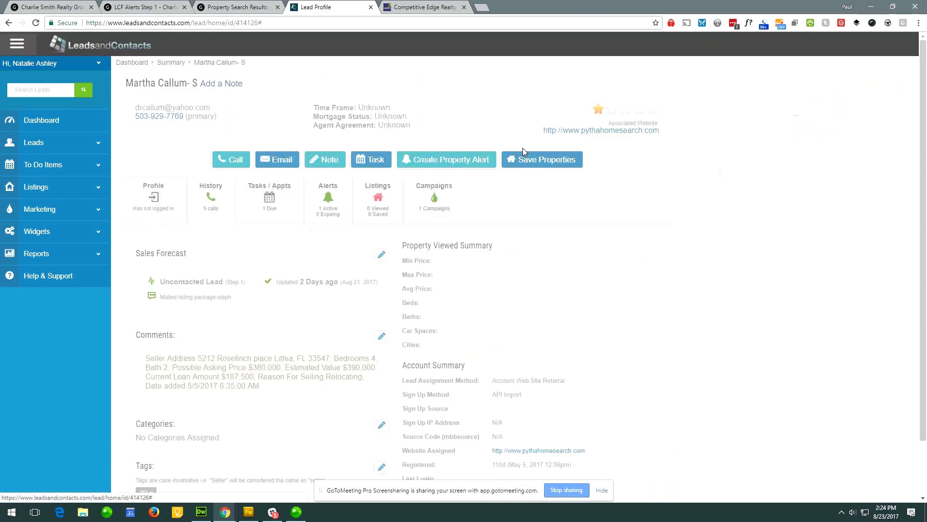
pyautogui.click(493, 159)
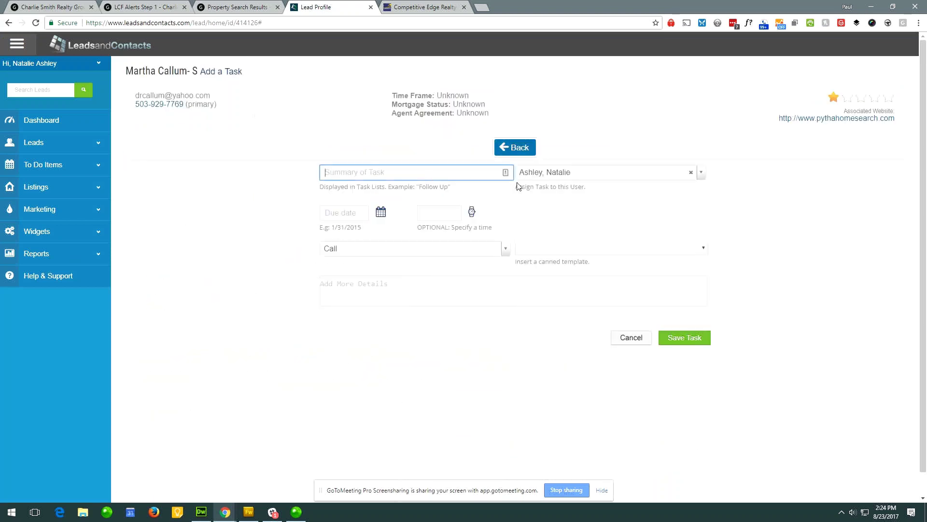
pyautogui.click(570, 174)
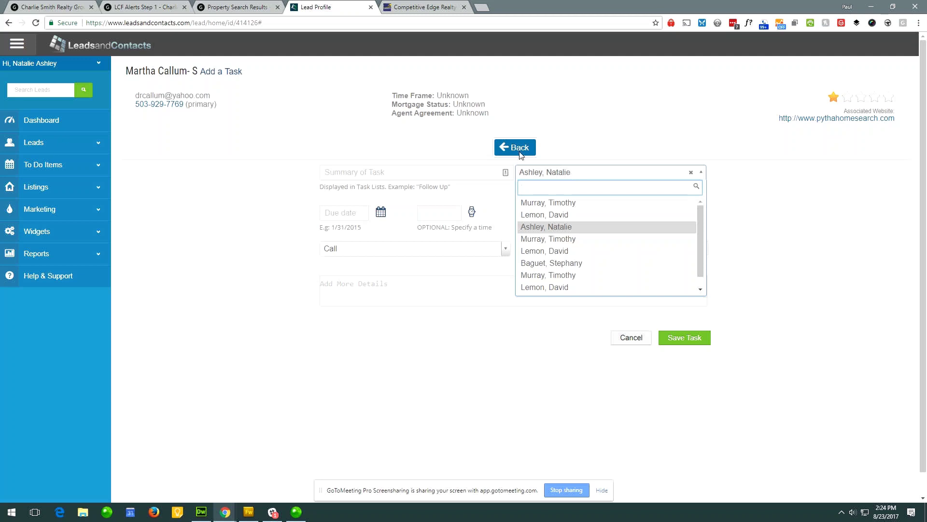
pyautogui.click(423, 172)
pyautogui.click(521, 173)
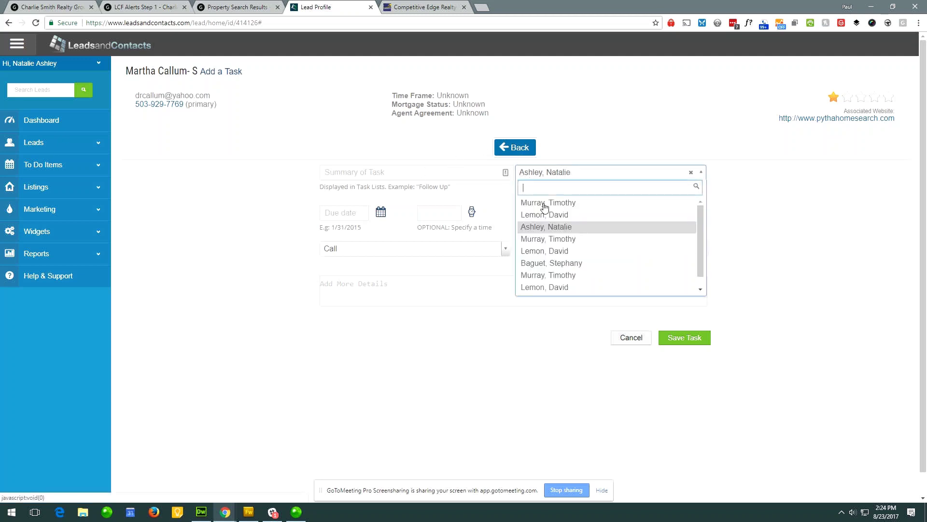
pyautogui.click(368, 219)
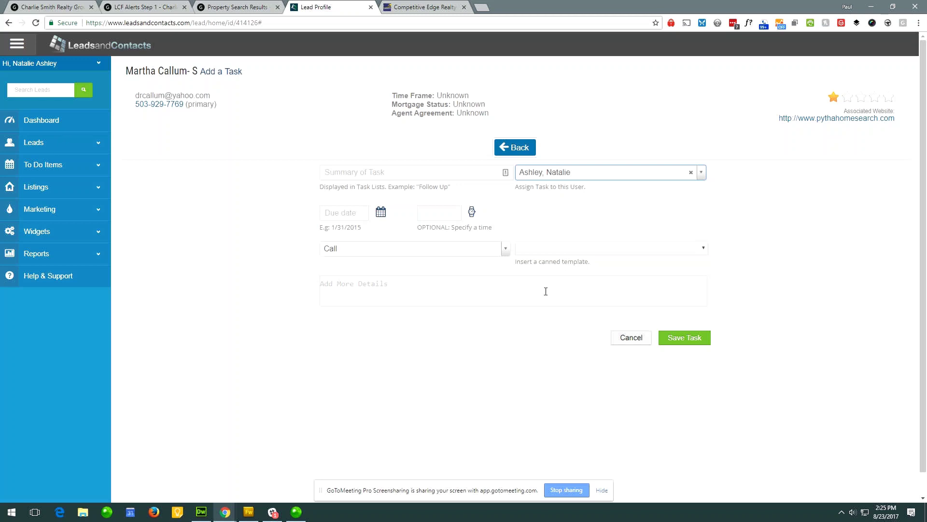
pyautogui.click(510, 151)
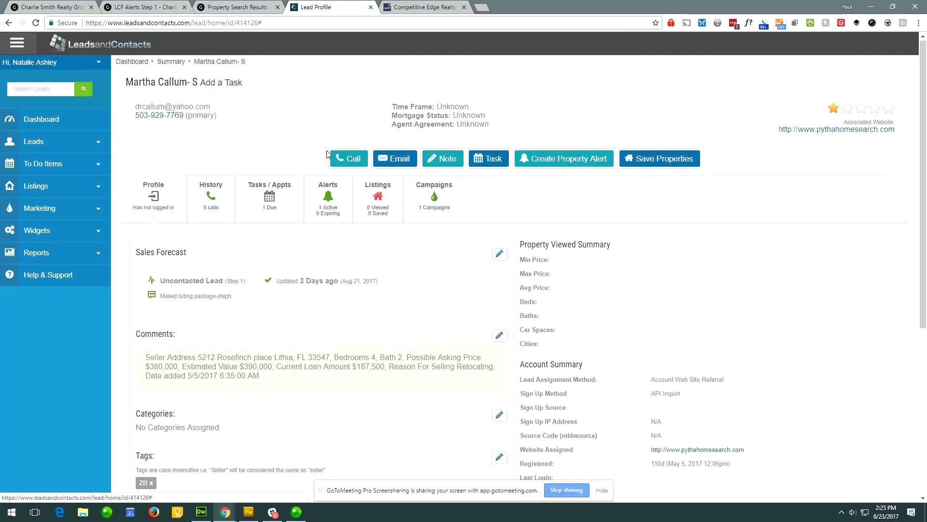
# Examine the profile's sales forecast, comments, categories, tags, assigned users, additional contacts and address sections
pyautogui.scroll(-2, 328, 153)
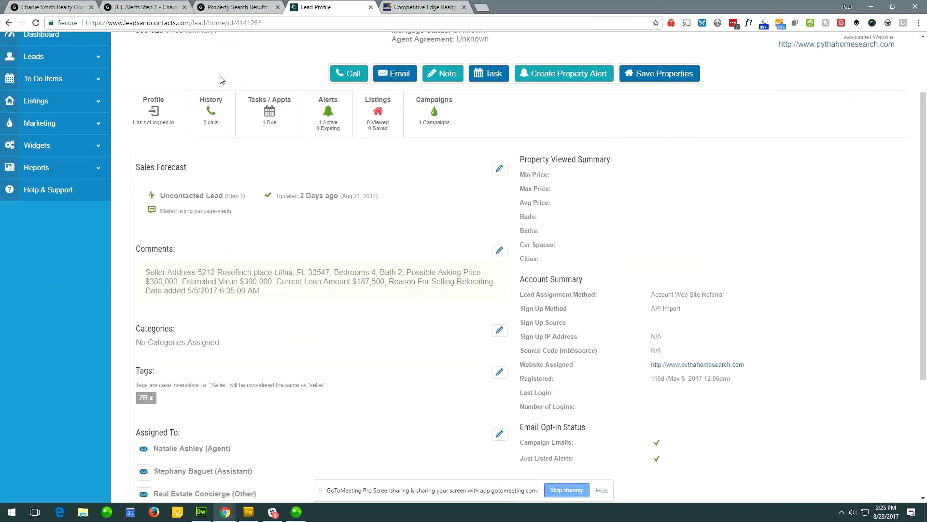
pyautogui.scroll(1, 218, 79)
pyautogui.scroll(1, 215, 77)
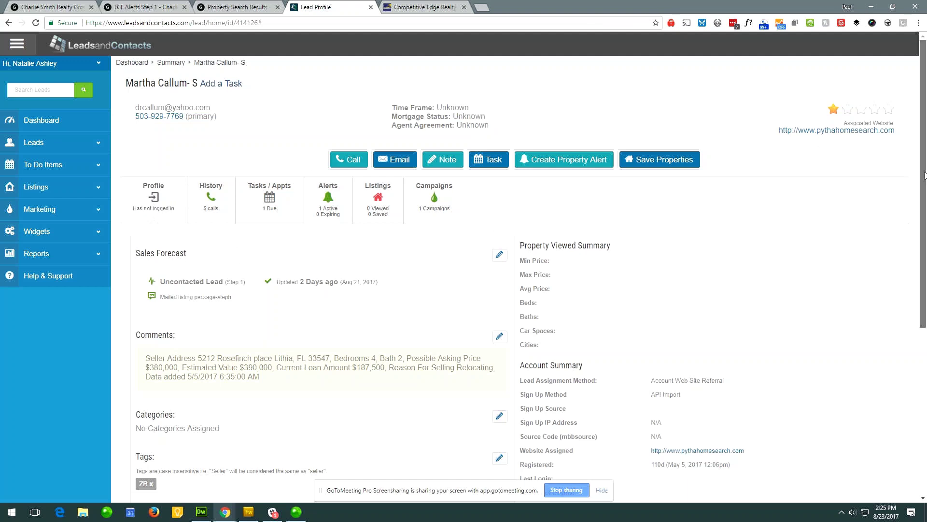
pyautogui.scroll(-3, 925, 176)
pyautogui.moveTo(144, 119); pyautogui.dragTo(212, 147)
pyautogui.moveTo(158, 201); pyautogui.dragTo(229, 235)
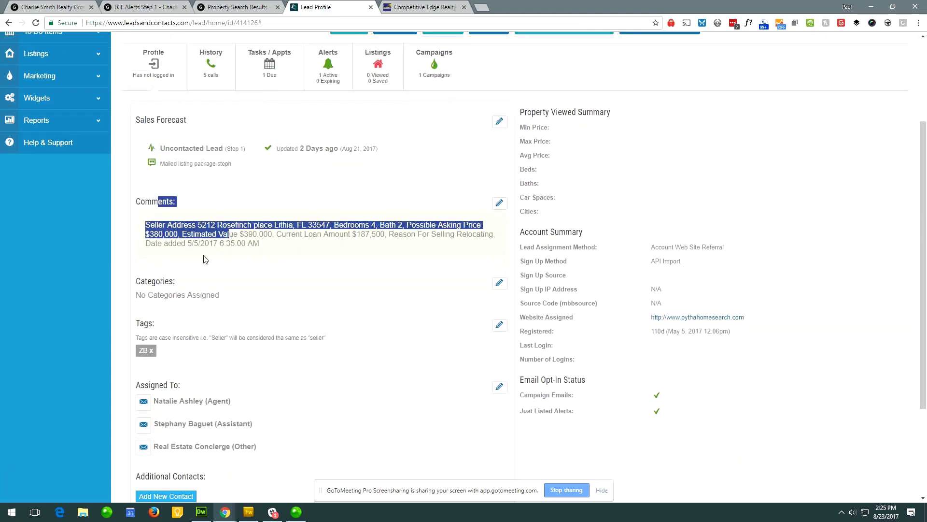
pyautogui.moveTo(152, 283); pyautogui.dragTo(157, 327)
pyautogui.click(163, 337)
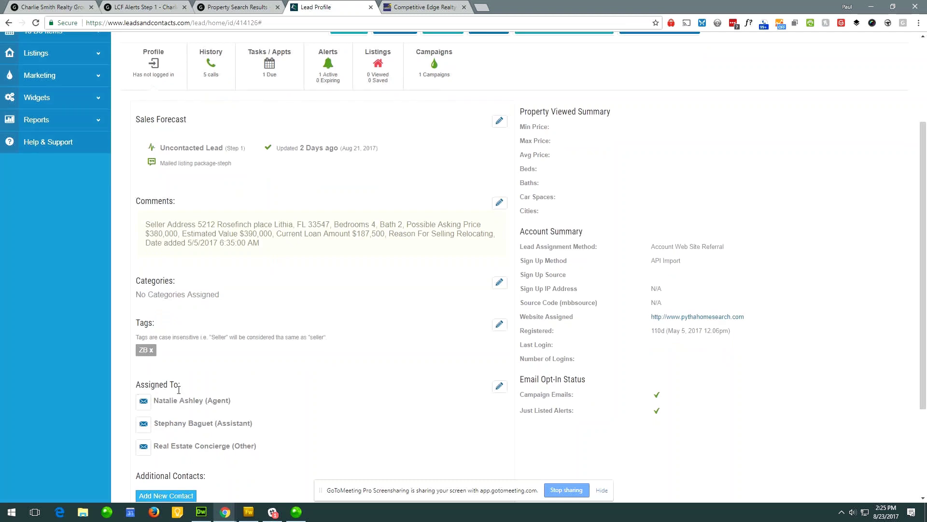
pyautogui.scroll(-3, 181, 386)
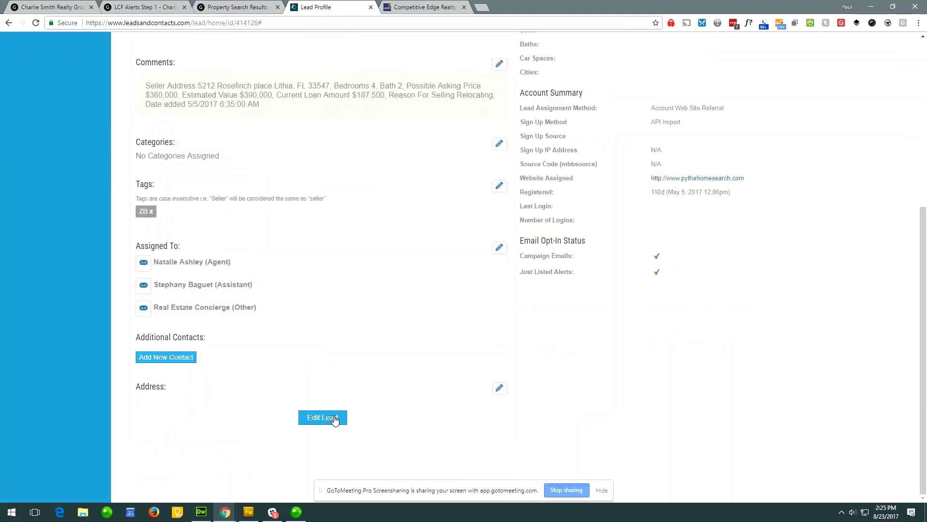
pyautogui.scroll(5, 483, 217)
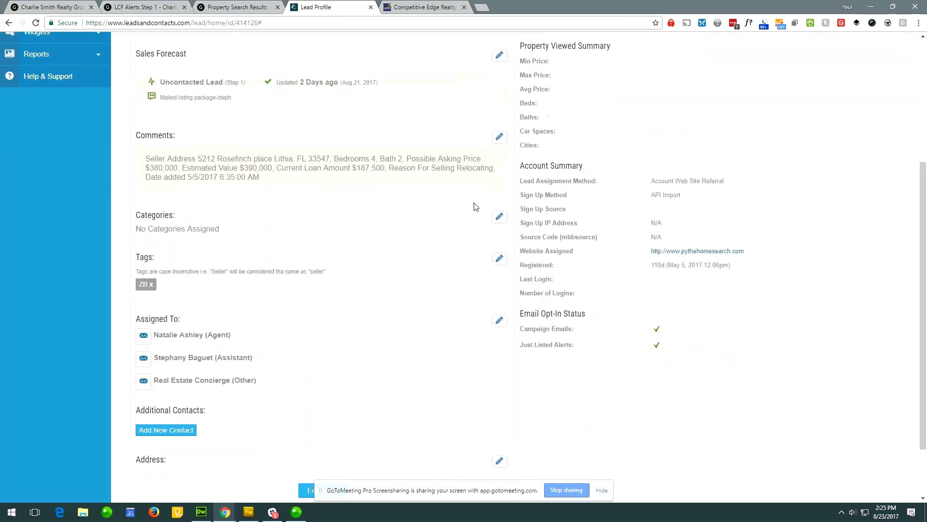
# Examine the profile's Property Viewed Summary, the Account Summary with its sign-up method, and the Email Opt-In Status
pyautogui.moveTo(521, 244); pyautogui.dragTo(575, 315)
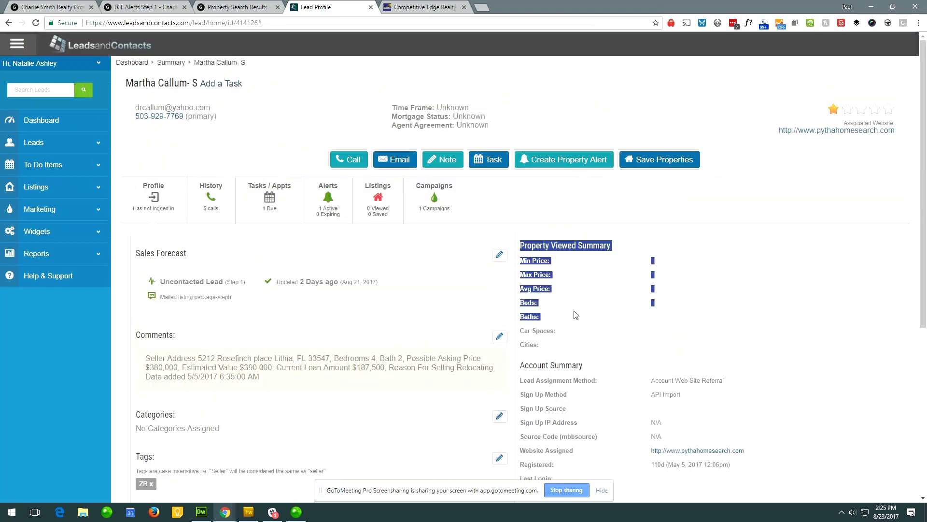
pyautogui.click(555, 271)
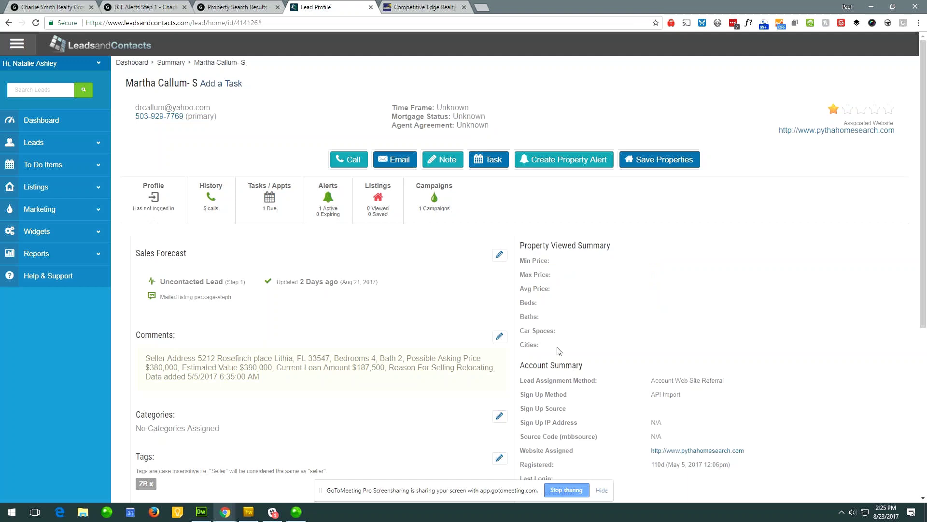
pyautogui.scroll(-1, 559, 351)
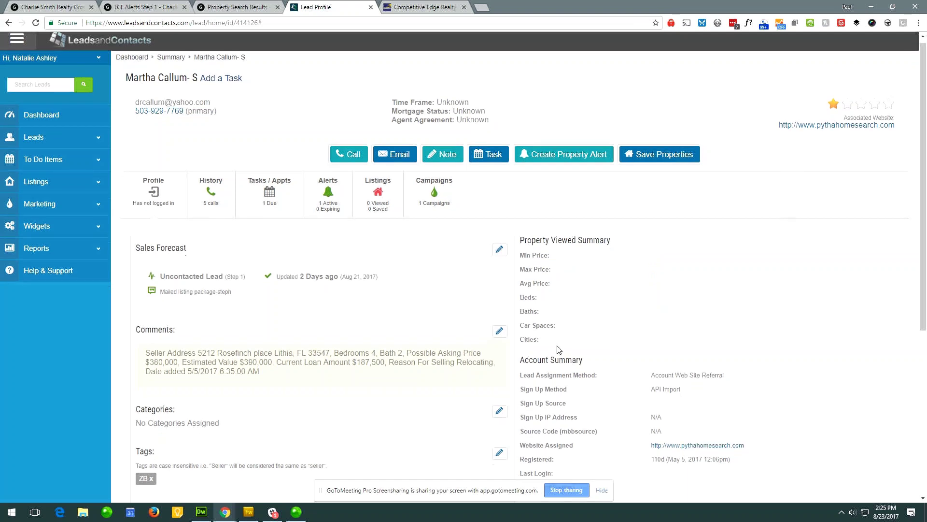
pyautogui.scroll(-1, 559, 348)
pyautogui.moveTo(669, 328); pyautogui.dragTo(589, 377)
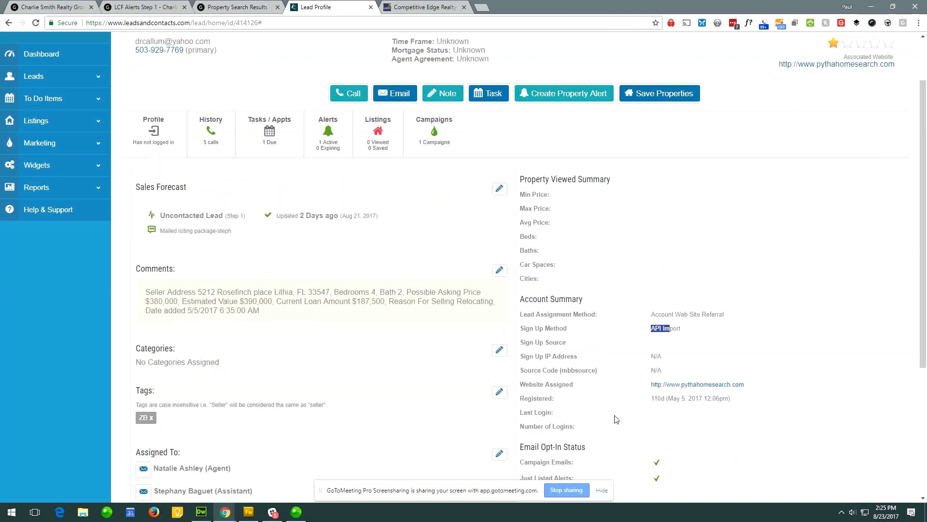
pyautogui.scroll(-1, 599, 413)
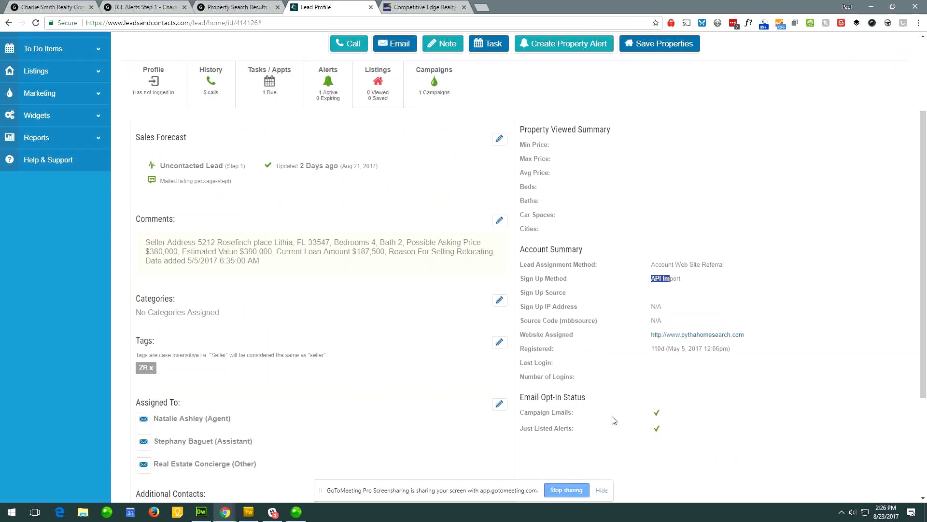
pyautogui.scroll(1, 613, 420)
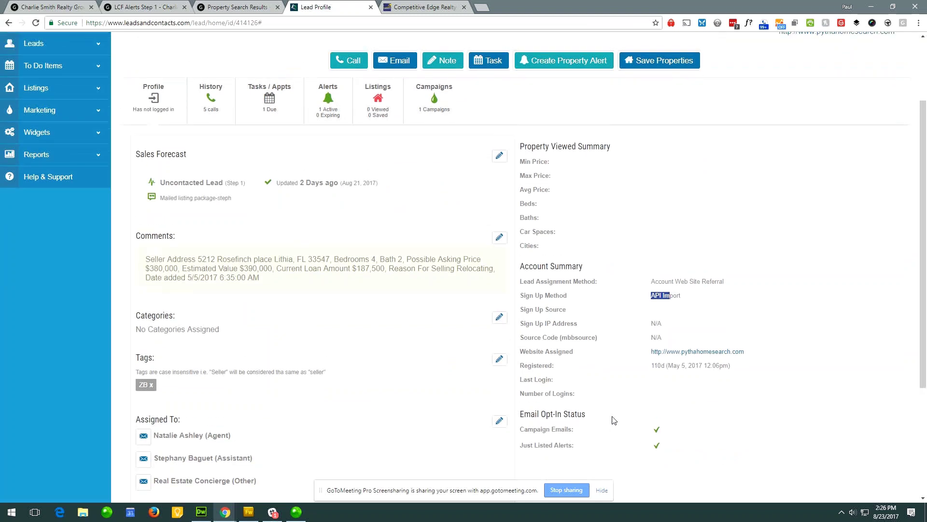
pyautogui.scroll(5, 613, 420)
# Go to page 5 of the Lead Summary and open the profile of the third lead listed
pyautogui.click(53, 142)
pyautogui.click(54, 165)
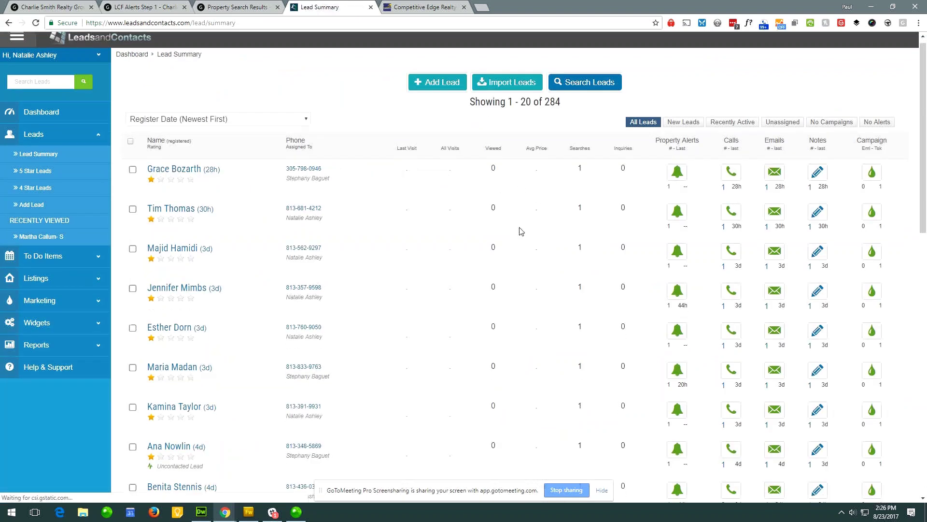
pyautogui.scroll(-13, 517, 263)
pyautogui.click(556, 358)
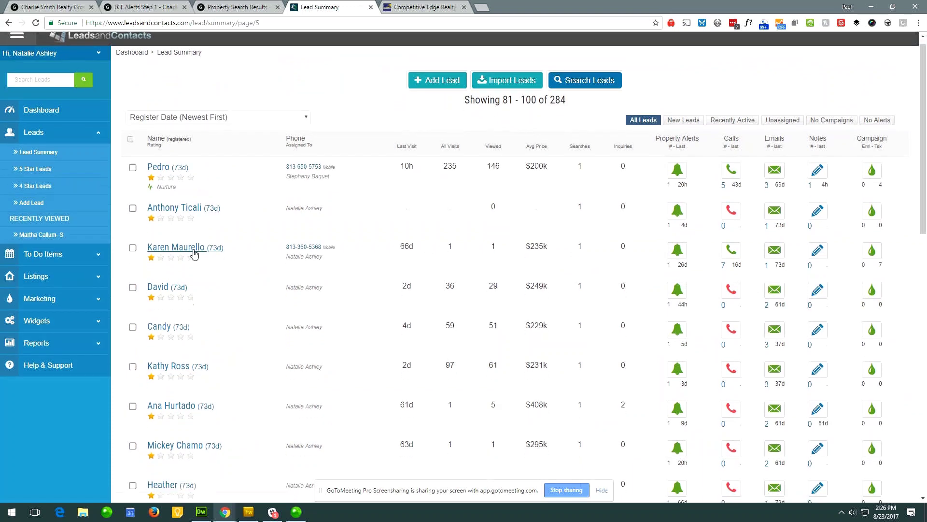
pyautogui.click(179, 257)
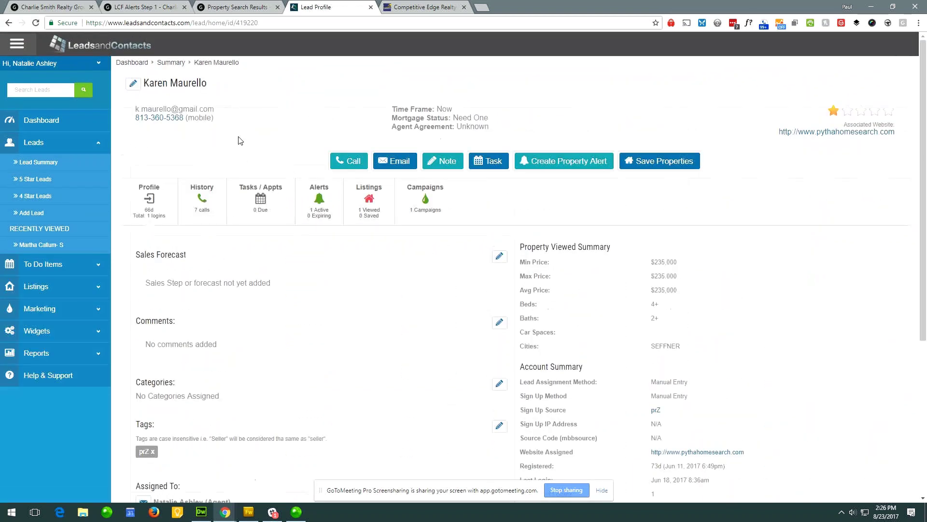
# Examine the lead's Property Viewed Summary and the Account Summary and Email Opt-In Status sections of the profile
pyautogui.scroll(-1, 742, 246)
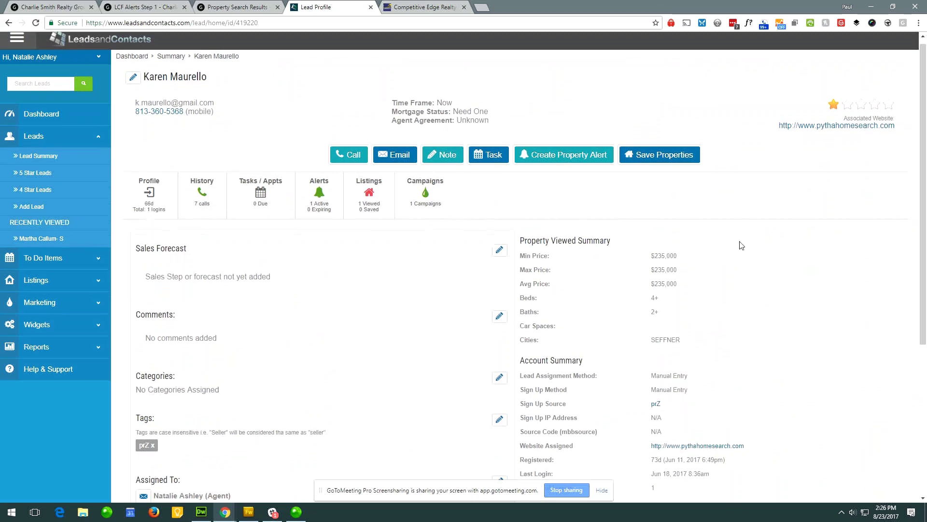
pyautogui.scroll(-1, 741, 246)
pyautogui.moveTo(741, 245); pyautogui.dragTo(695, 330)
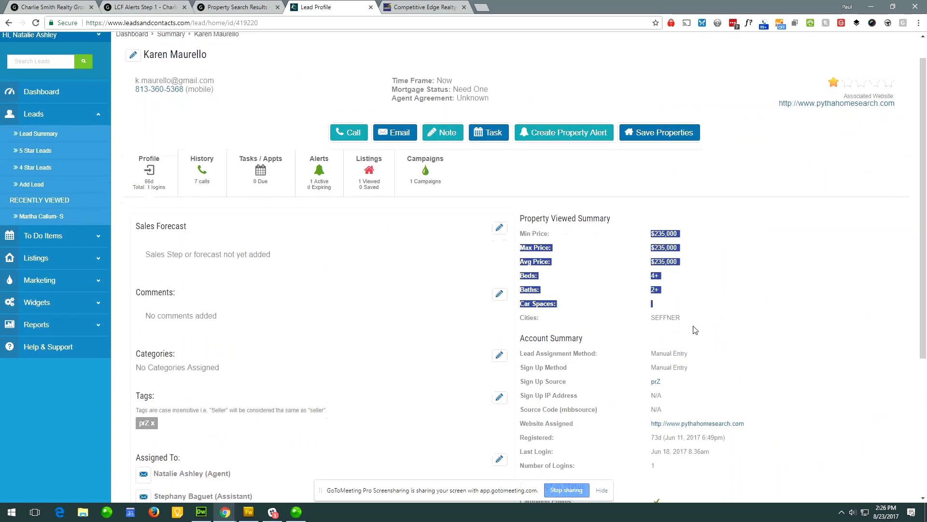
pyautogui.scroll(-1, 695, 330)
pyautogui.click(692, 328)
pyautogui.scroll(-2, 692, 329)
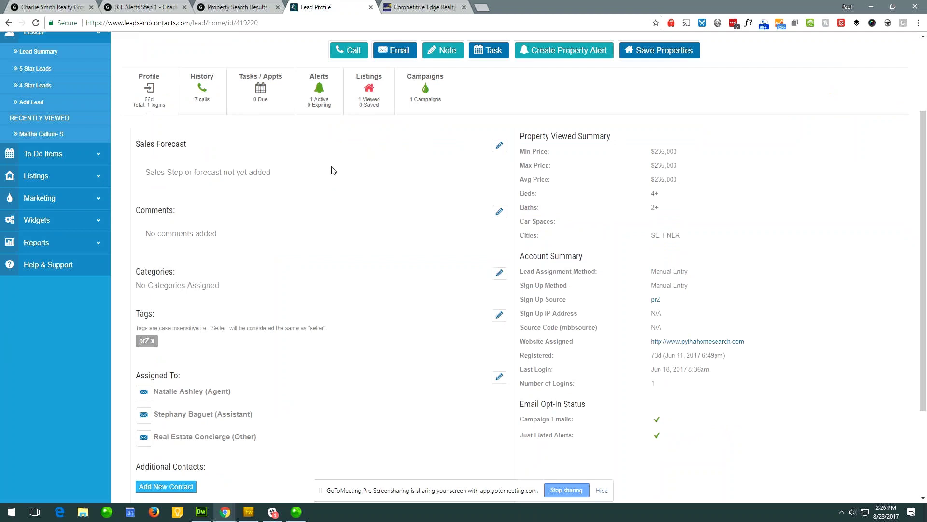
# Open the lead's sales forecast for editing and view the Current Step / Status options
pyautogui.tripleClick(156, 143)
pyautogui.click(210, 151)
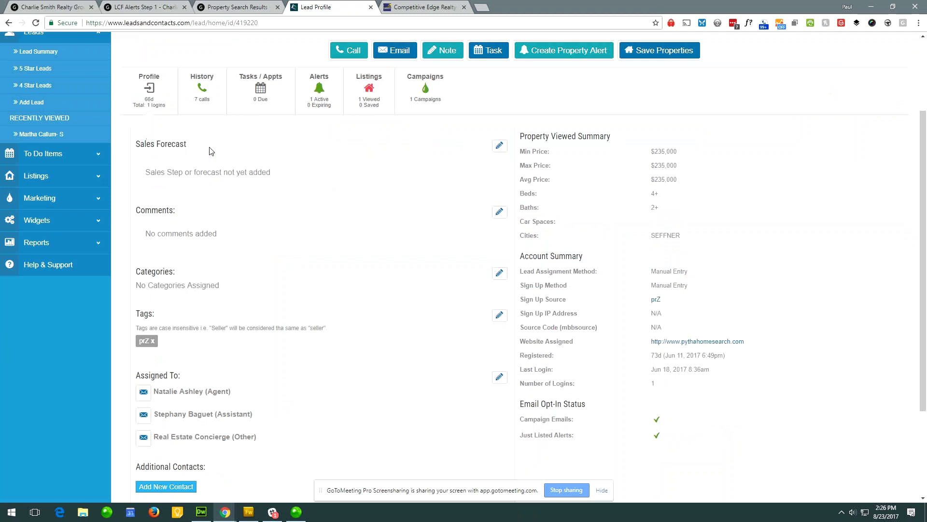
pyautogui.click(499, 146)
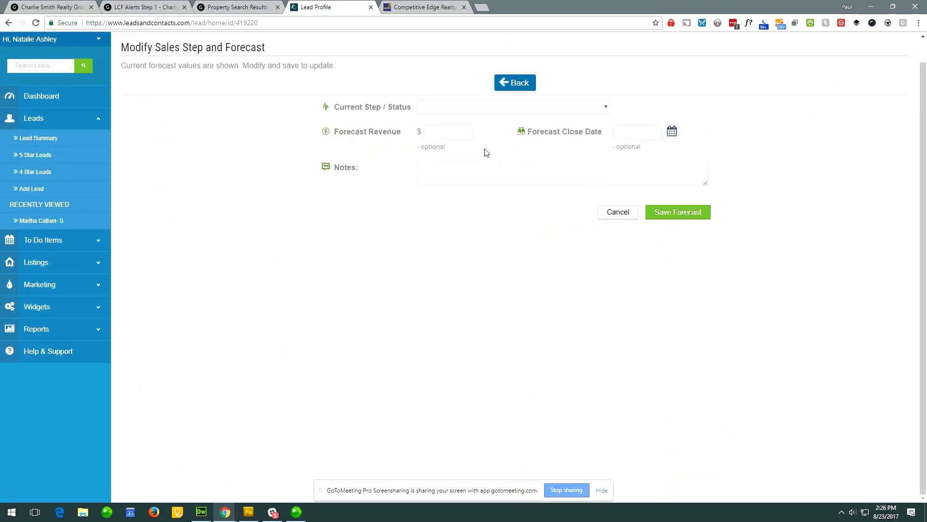
pyautogui.click(438, 109)
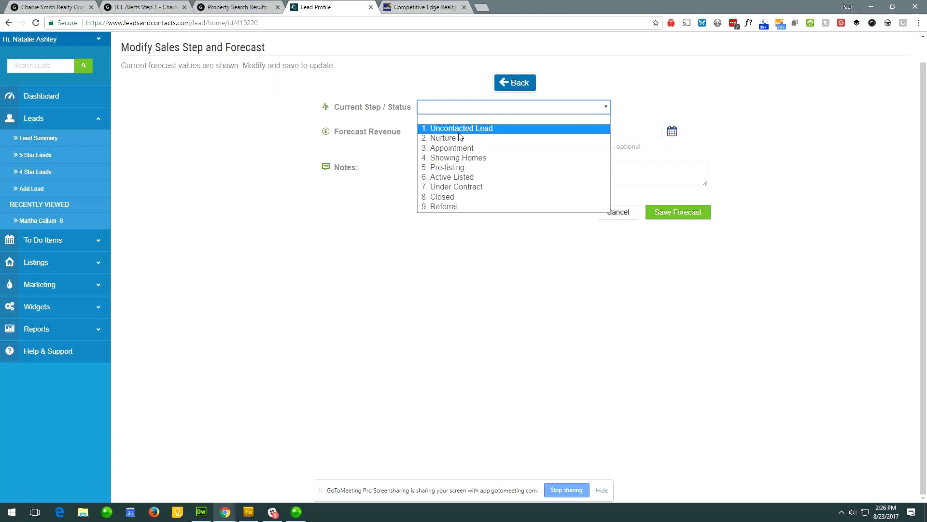
pyautogui.click(410, 158)
pyautogui.click(433, 135)
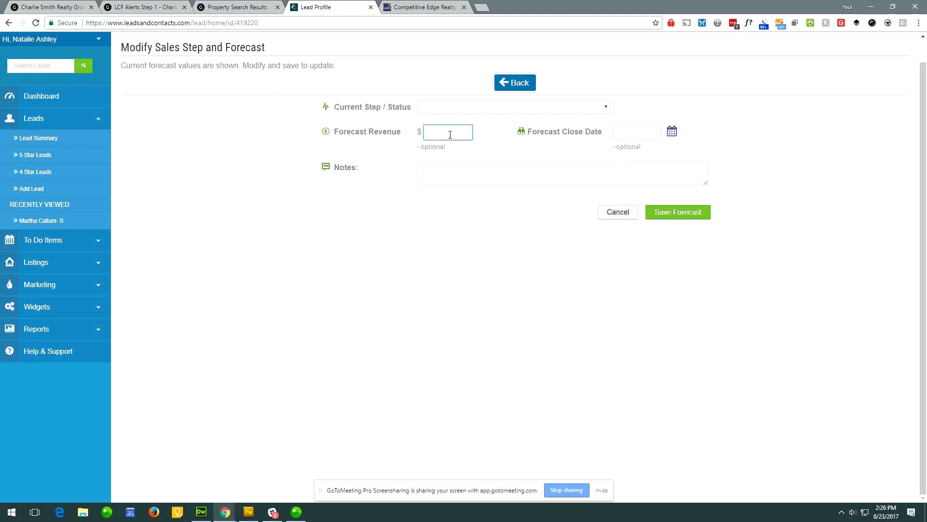
# Try a Pre-listing forecast with revenue of 4000 and close date 09/15/2017, and return to the profile without saving
pyautogui.click(450, 107)
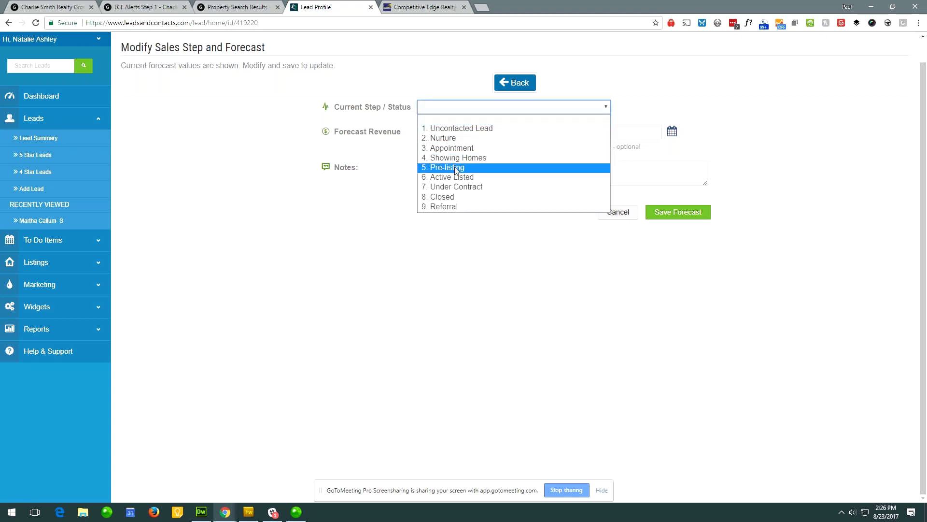
pyautogui.click(456, 170)
pyautogui.click(438, 135)
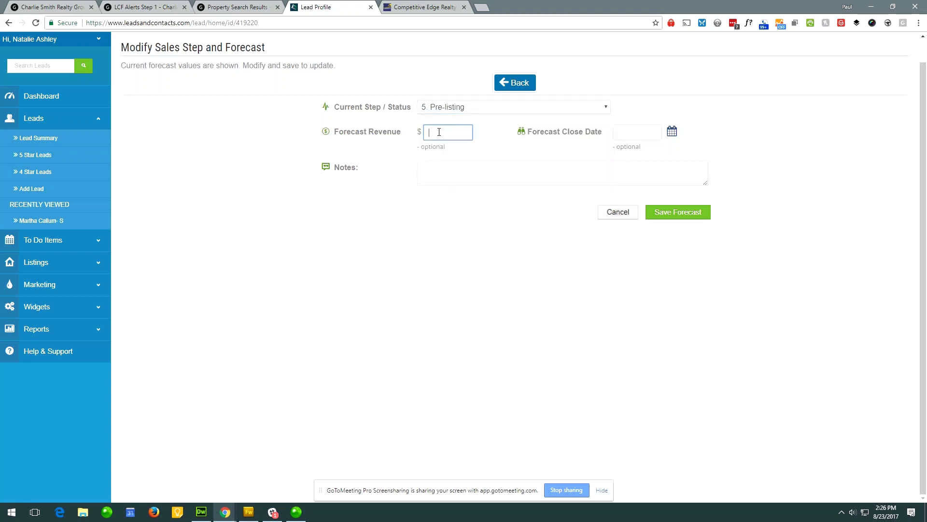
pyautogui.write('4000')
pyautogui.click(646, 133)
pyautogui.click(721, 149)
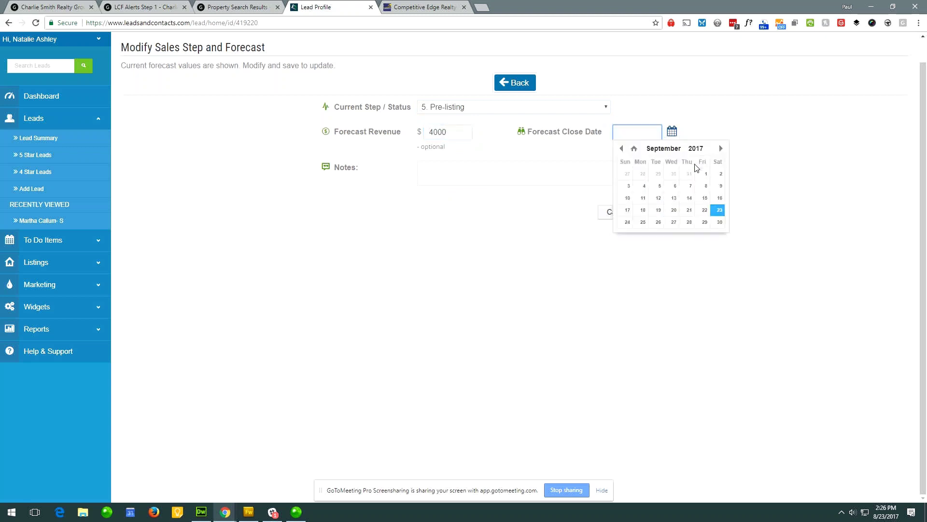
pyautogui.click(704, 198)
pyautogui.click(637, 168)
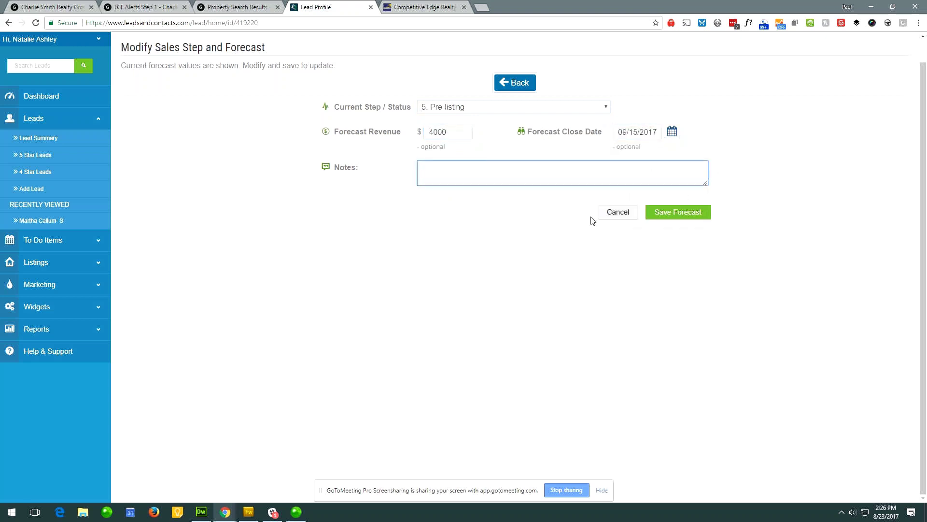
pyautogui.click(516, 84)
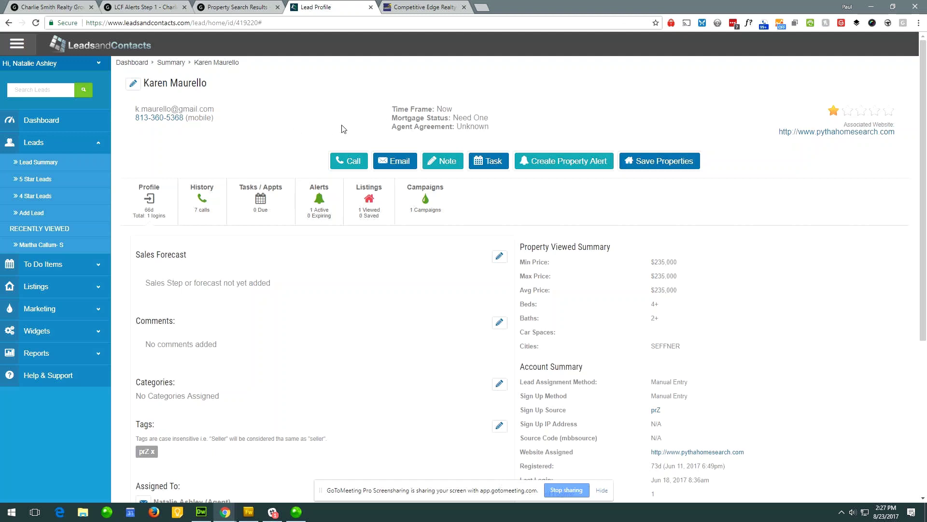
# Review the lead's history of completed emails and calls and the Tasks / Appts list
pyautogui.click(210, 200)
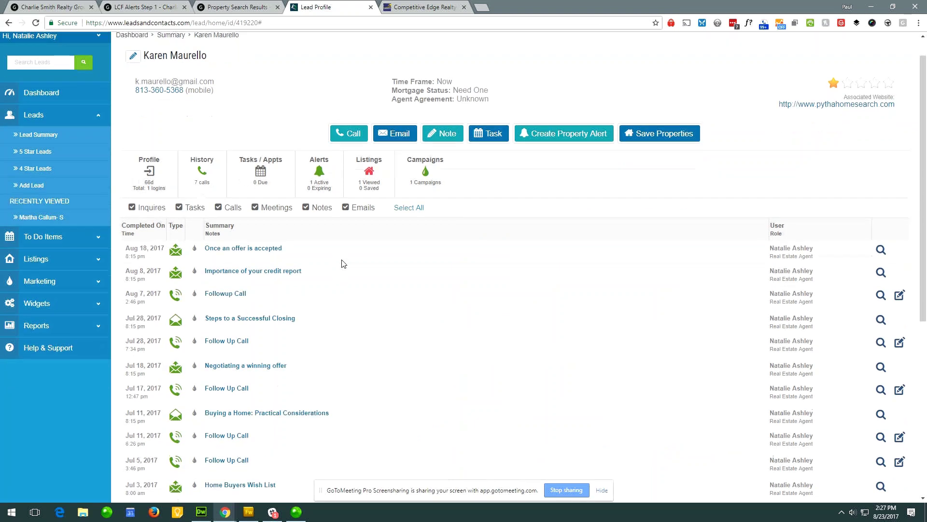
pyautogui.scroll(-3, 338, 290)
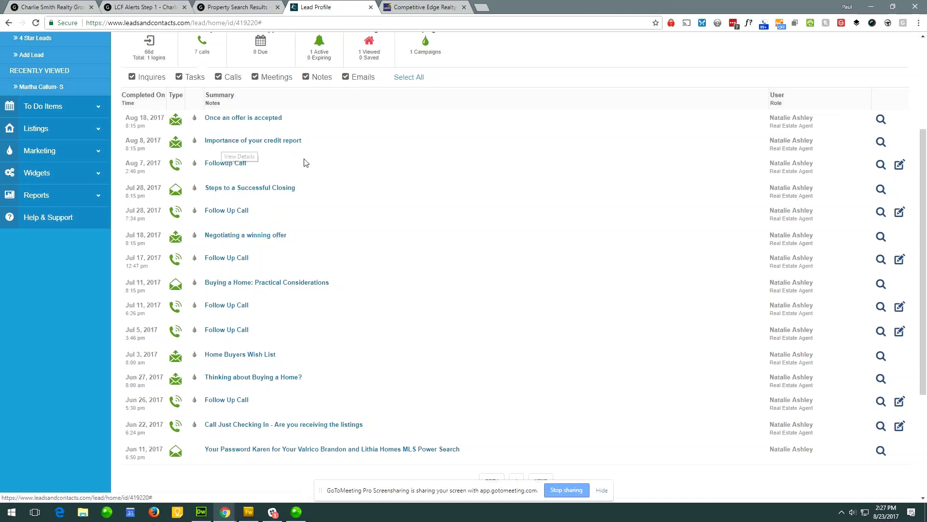
pyautogui.scroll(2, 304, 162)
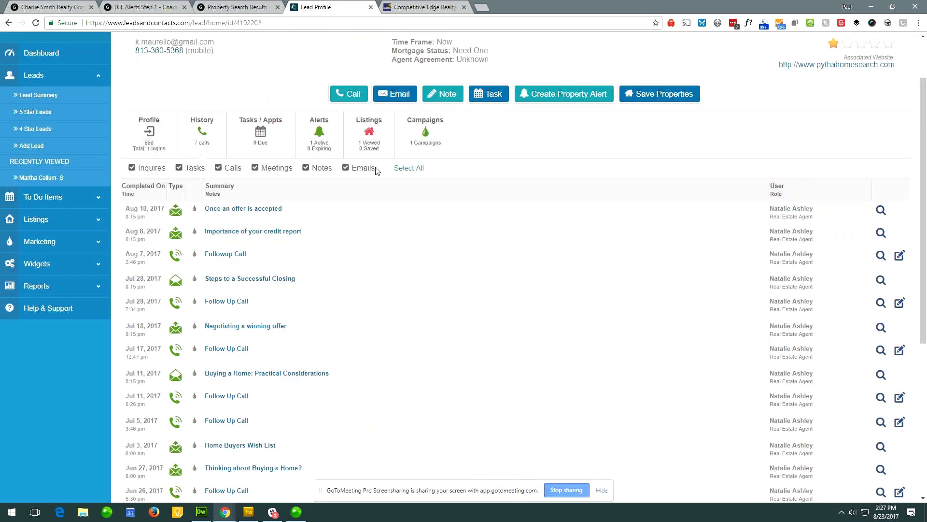
pyautogui.click(267, 139)
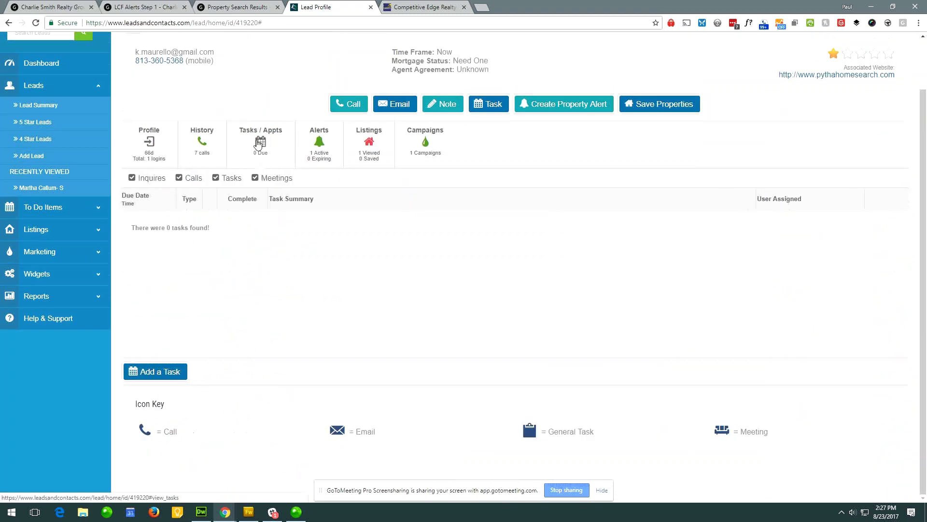
# View the lead's property alerts and examine the saved search's alert history for sent dates, listing counts and opened emails
pyautogui.click(320, 144)
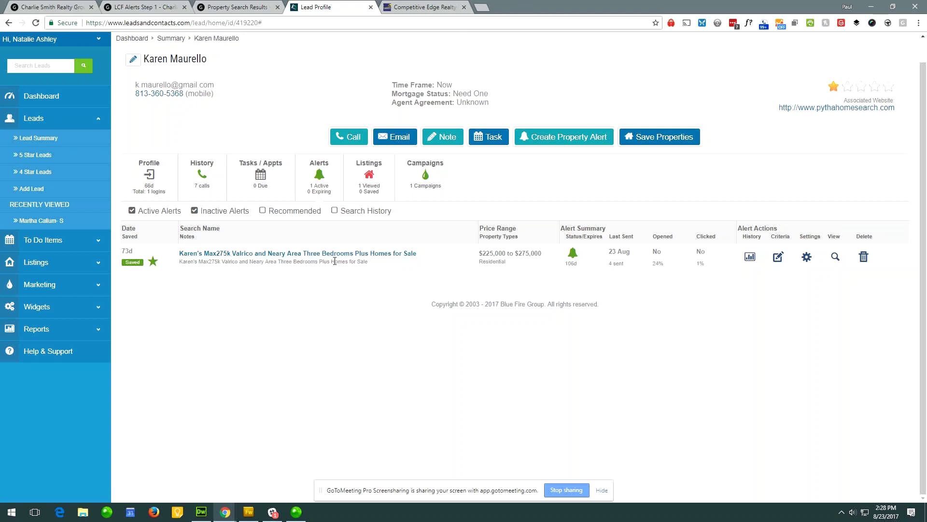
pyautogui.moveTo(479, 252); pyautogui.dragTo(613, 253)
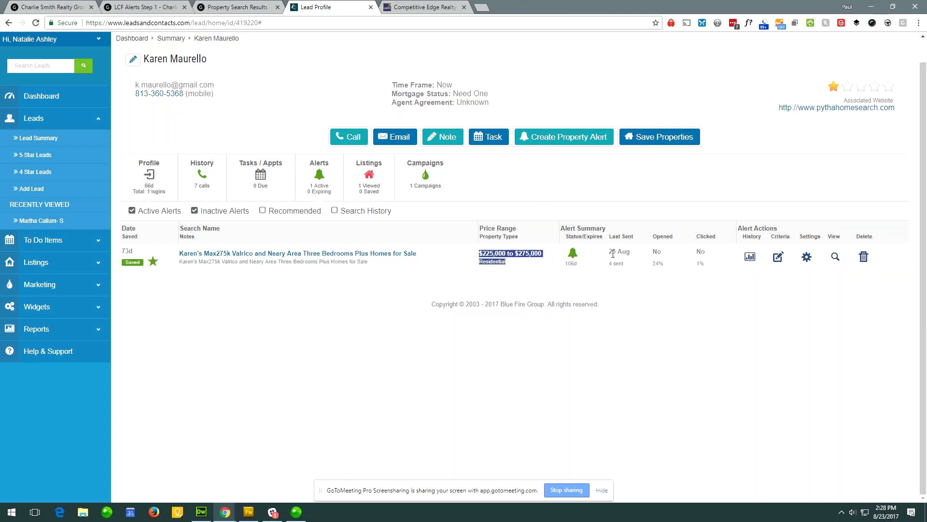
pyautogui.click(750, 257)
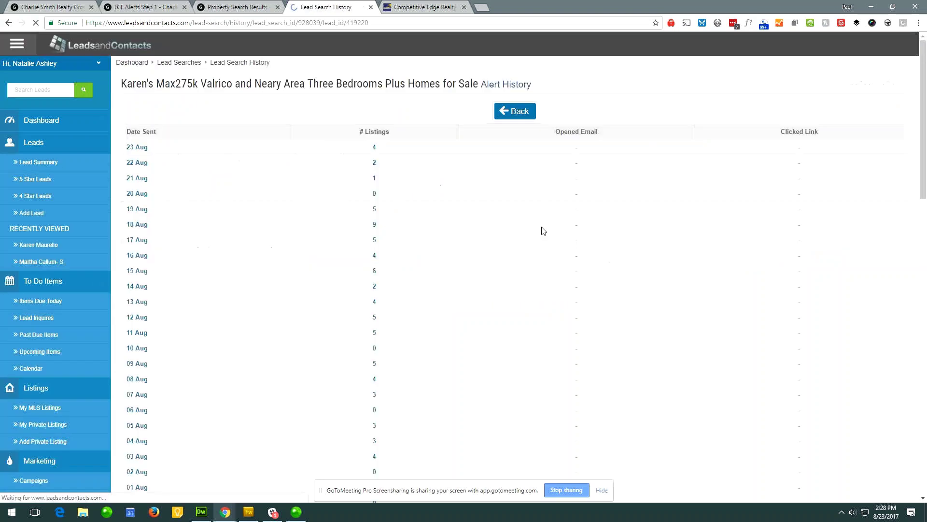
pyautogui.scroll(-6, 451, 231)
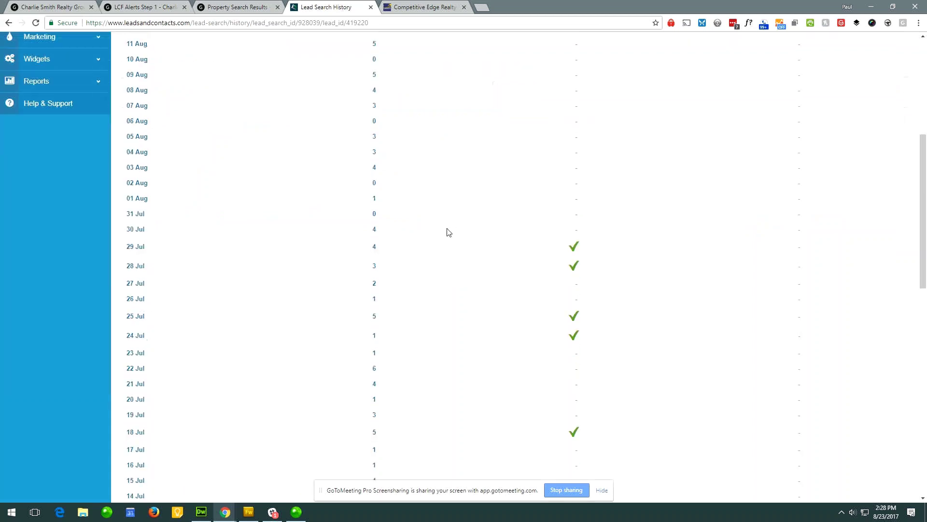
pyautogui.scroll(-1, 447, 232)
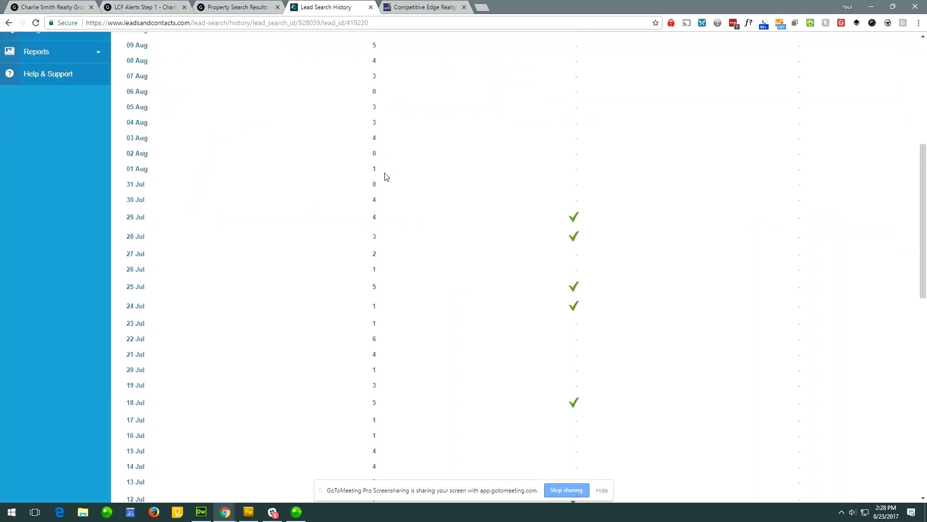
pyautogui.scroll(-1, 311, 224)
pyautogui.moveTo(333, 175); pyautogui.dragTo(439, 264)
pyautogui.click(544, 268)
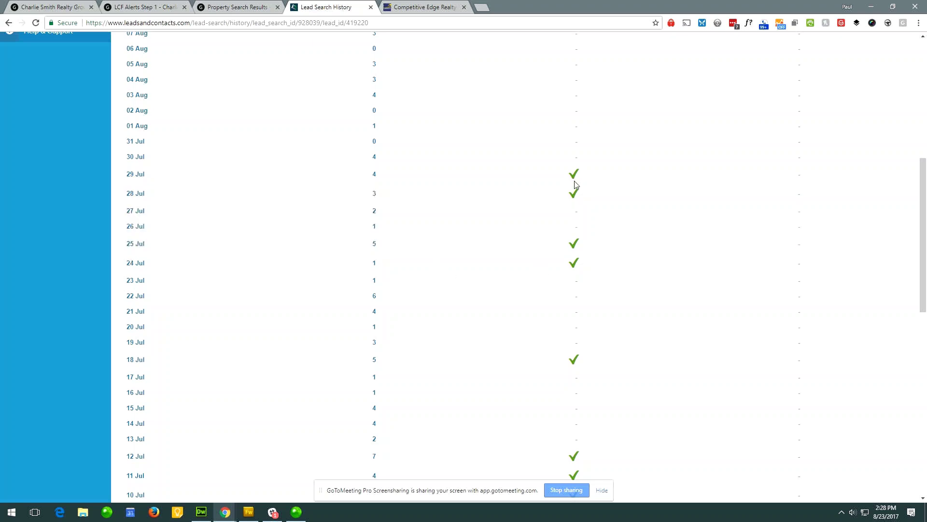
# Check the Clicked Link and Opened Email columns back to the earliest alert, and return to the lead's alerts
pyautogui.scroll(8, 622, 208)
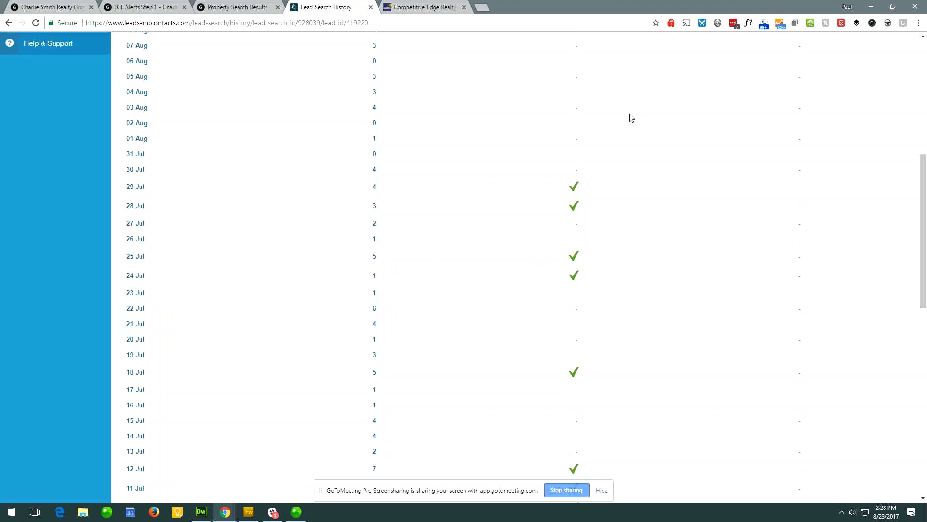
pyautogui.moveTo(779, 131); pyautogui.dragTo(825, 134)
pyautogui.scroll(-2, 707, 188)
pyautogui.scroll(-15, 708, 188)
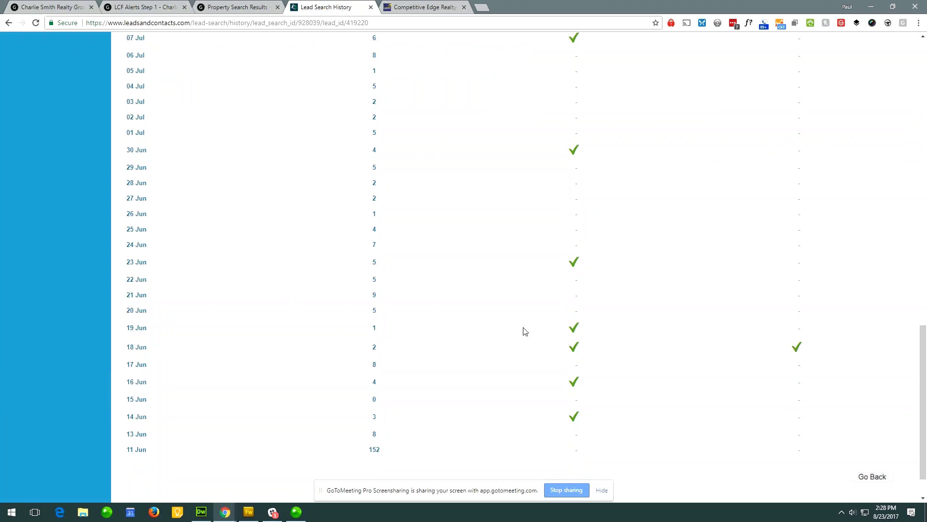
pyautogui.scroll(10, 524, 330)
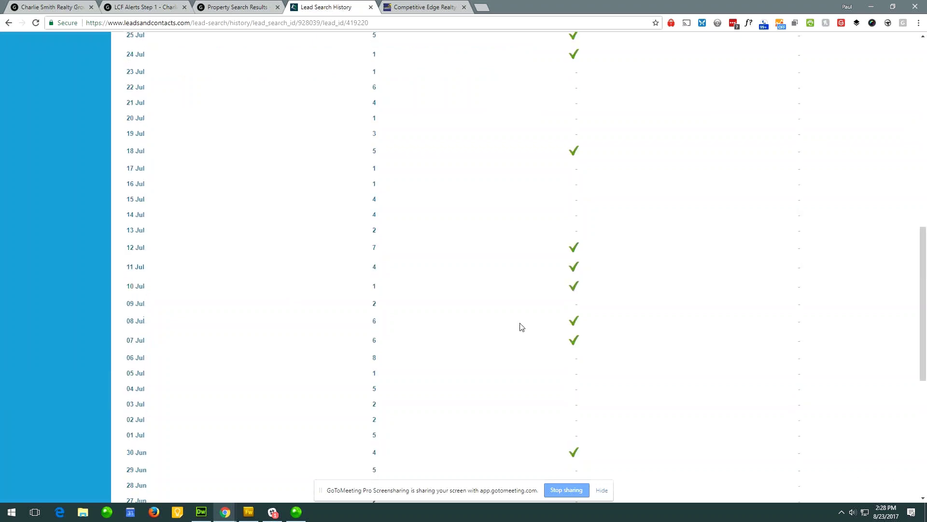
pyautogui.scroll(2, 521, 327)
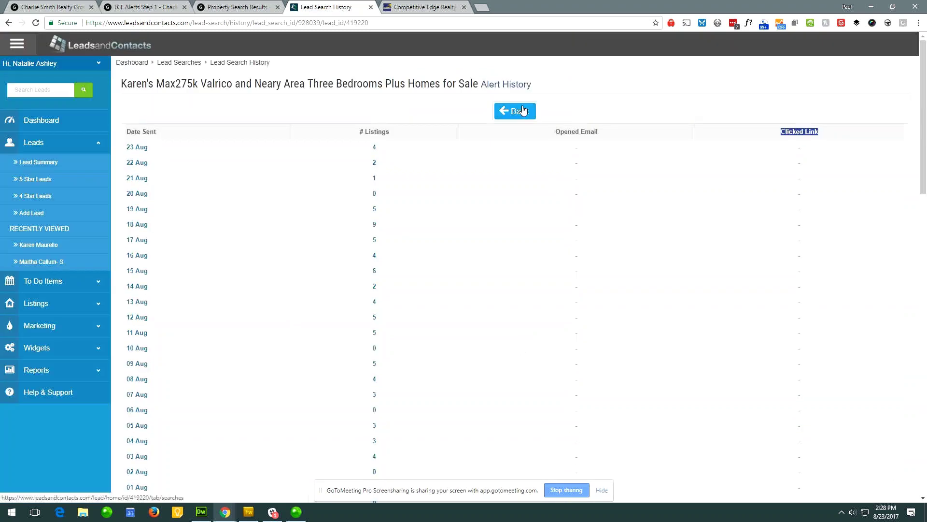
pyautogui.click(519, 112)
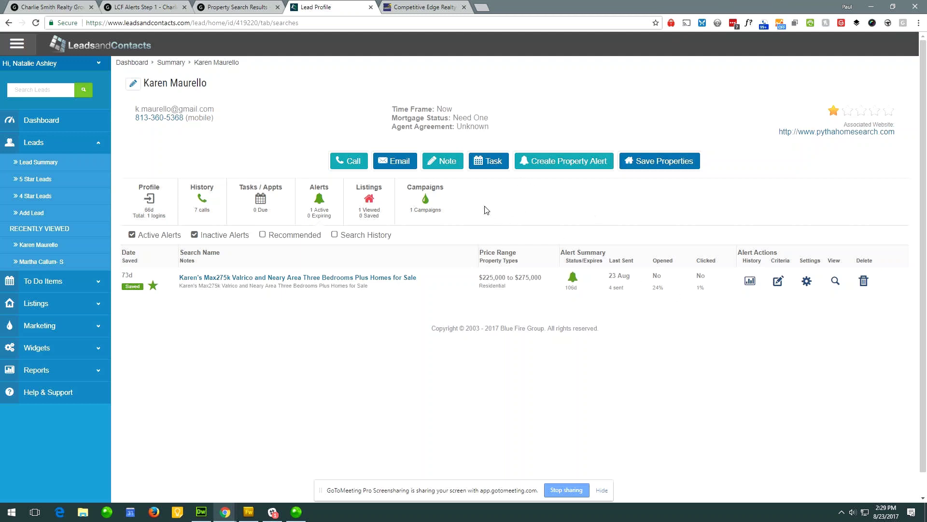
# Extend the lead's viewed listings to the previous 12 months and check the Saved Properties and Active Properties filters
pyautogui.click(373, 211)
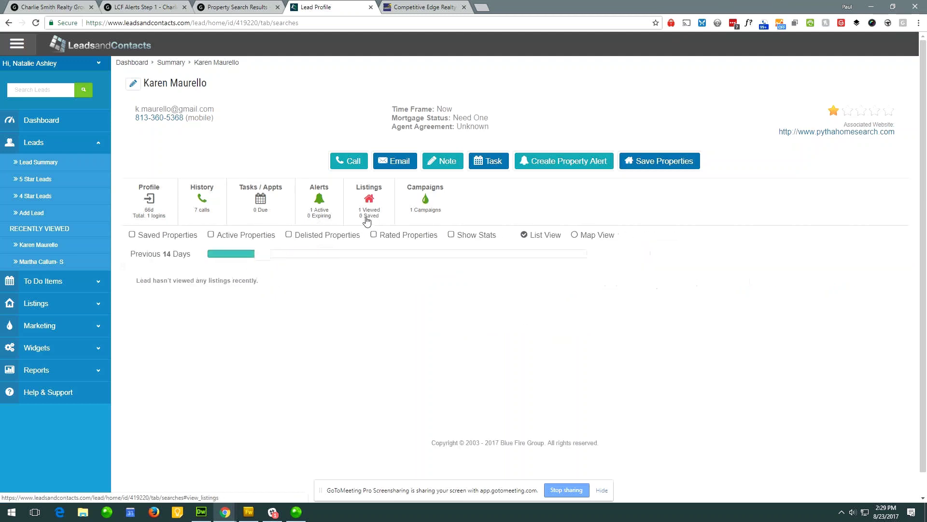
pyautogui.moveTo(276, 253); pyautogui.dragTo(577, 255)
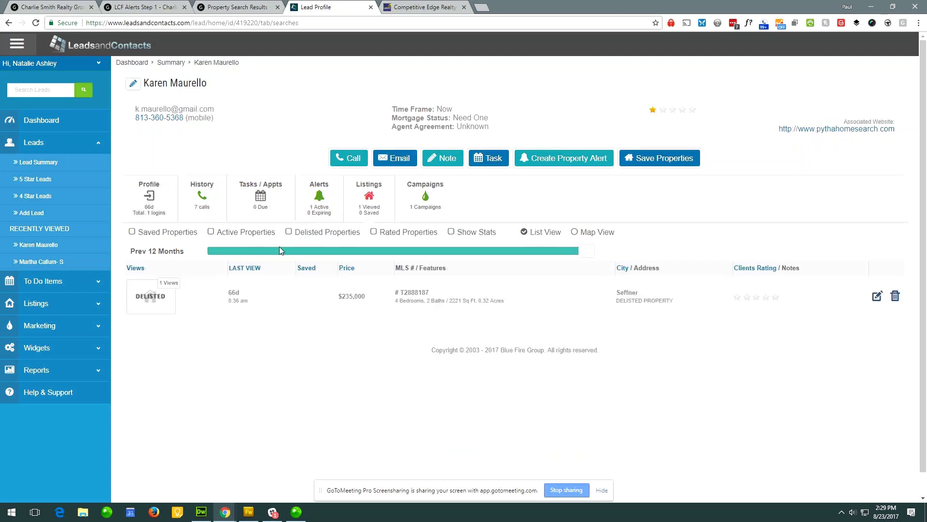
pyautogui.click(139, 233)
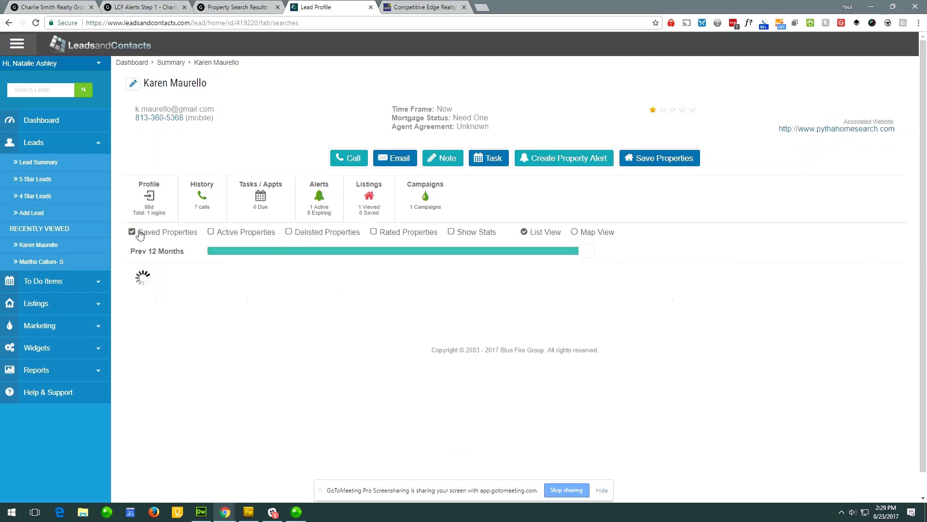
pyautogui.click(194, 233)
pyautogui.click(213, 232)
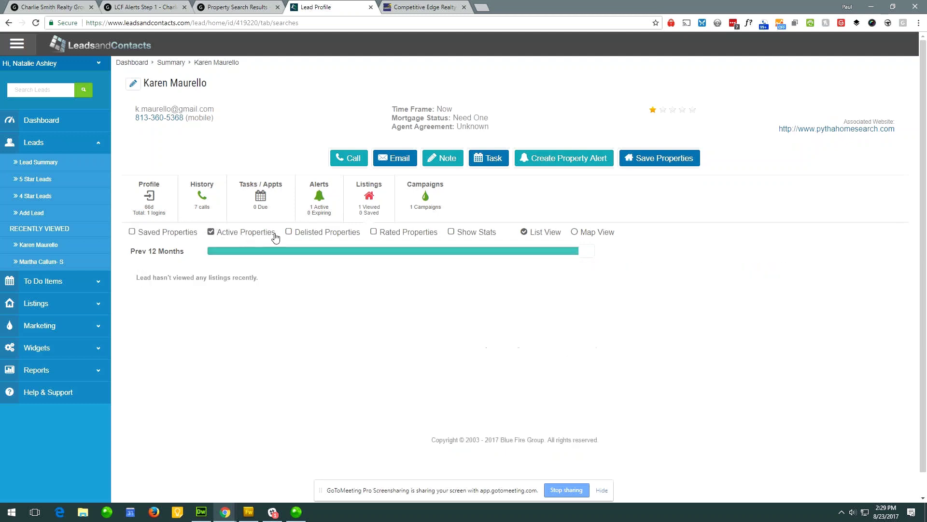
pyautogui.click(211, 233)
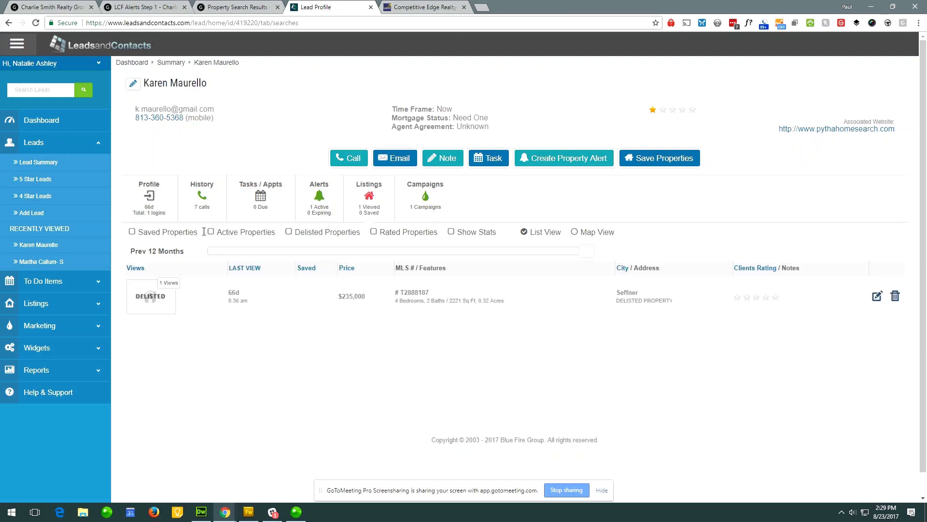
# Show the viewed listings' statistics and examine the price, city, bedroom and bathroom charts
pyautogui.click(452, 232)
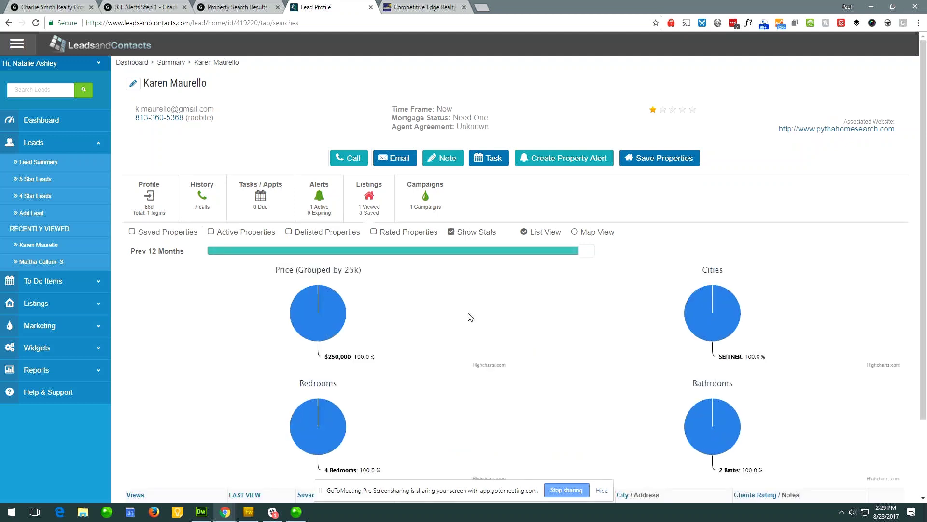
pyautogui.scroll(-2, 493, 327)
pyautogui.scroll(2, 532, 356)
pyautogui.scroll(-3, 491, 208)
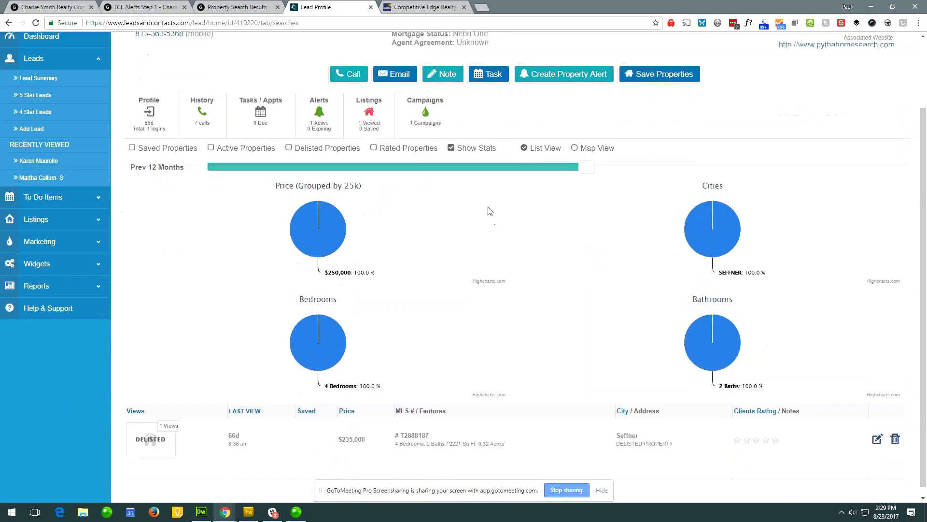
# View the lead's campaigns, including the next step and summary of the "Short Term Buyer With Calls" drip campaign
pyautogui.click(422, 113)
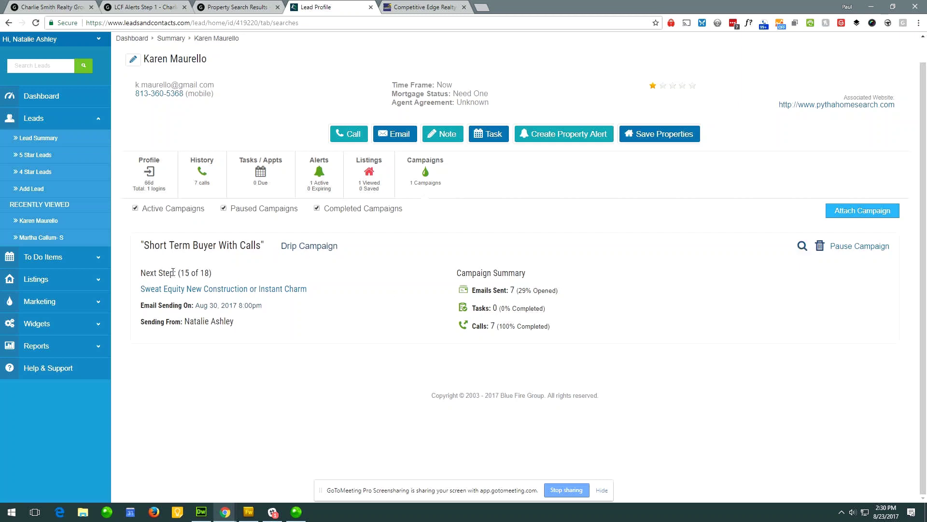
# Examine the drip campaign's name, next step position and the email, task and call figures in its summary
pyautogui.moveTo(144, 245); pyautogui.dragTo(264, 242)
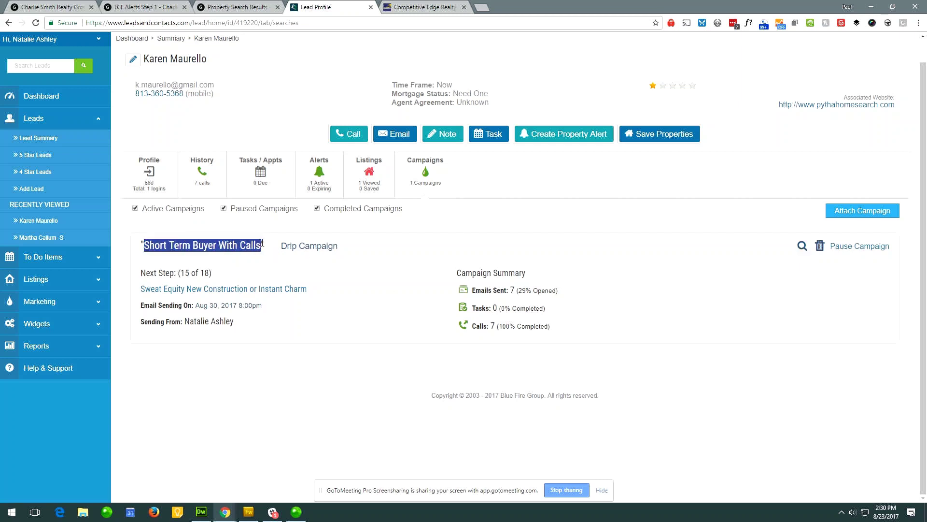
pyautogui.moveTo(181, 273); pyautogui.dragTo(208, 274)
pyautogui.moveTo(454, 292); pyautogui.dragTo(573, 305)
pyautogui.click(567, 300)
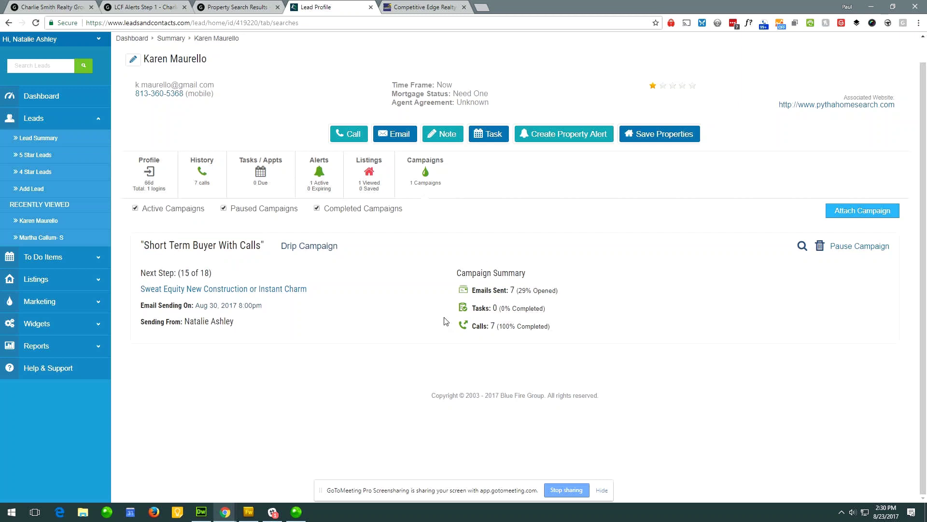
# Preview the "Short Term Buyer With Calls" campaign's activities and review each step's delay, task type and description
pyautogui.click(790, 254)
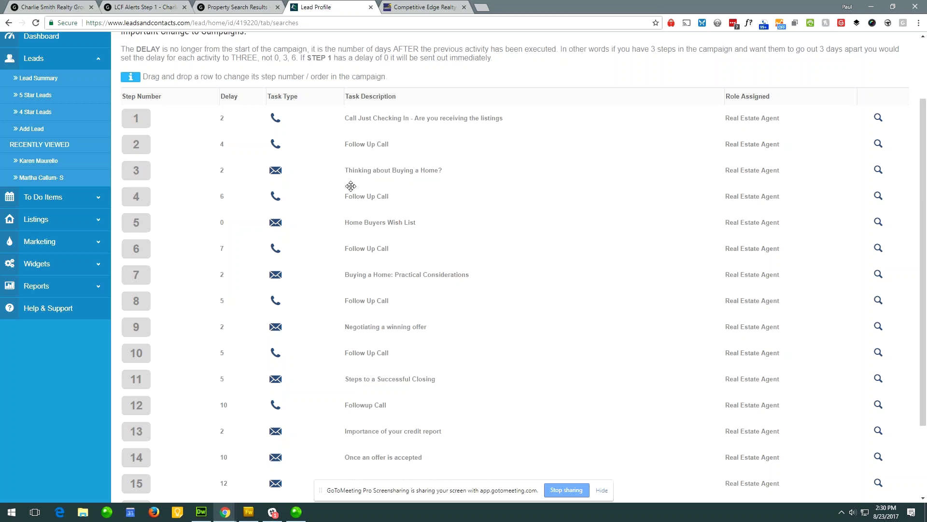
pyautogui.scroll(-1, 314, 180)
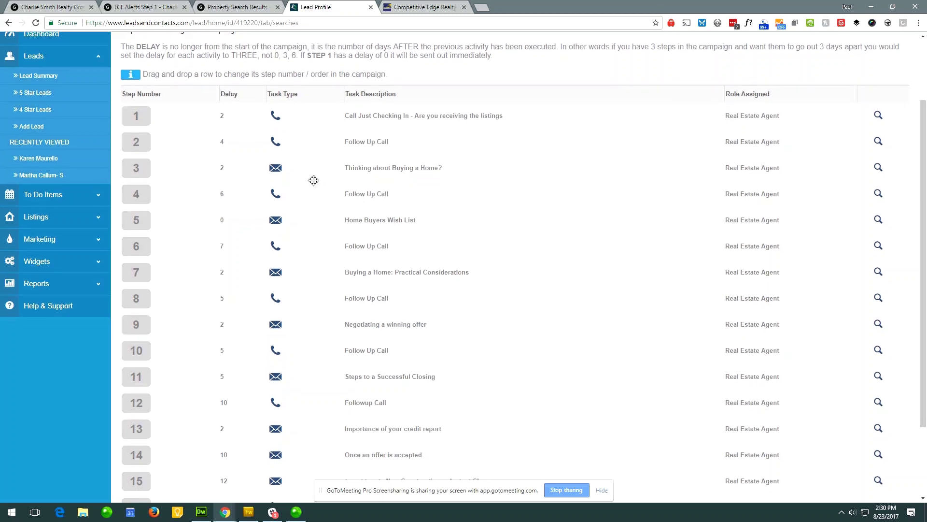
pyautogui.scroll(-2, 314, 180)
pyautogui.scroll(2, 313, 180)
pyautogui.scroll(1, 311, 193)
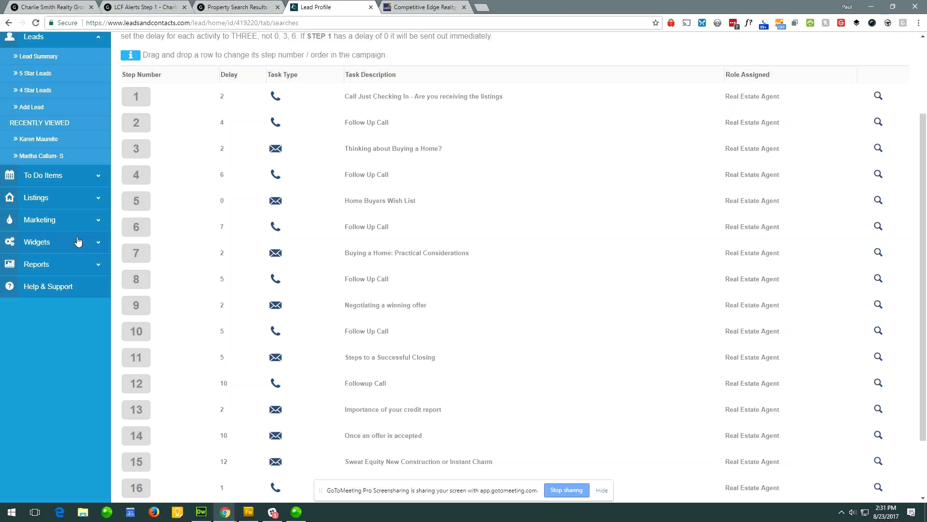
# Browse the library, personal and account marketing campaigns, and open "First 10 Days email only (Sarasota acct)" to review its activities
pyautogui.click(55, 227)
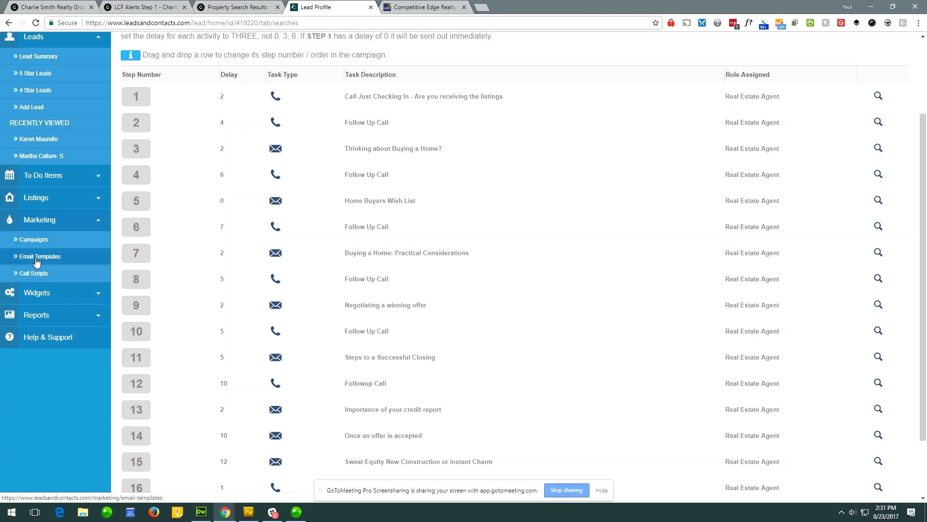
pyautogui.click(39, 239)
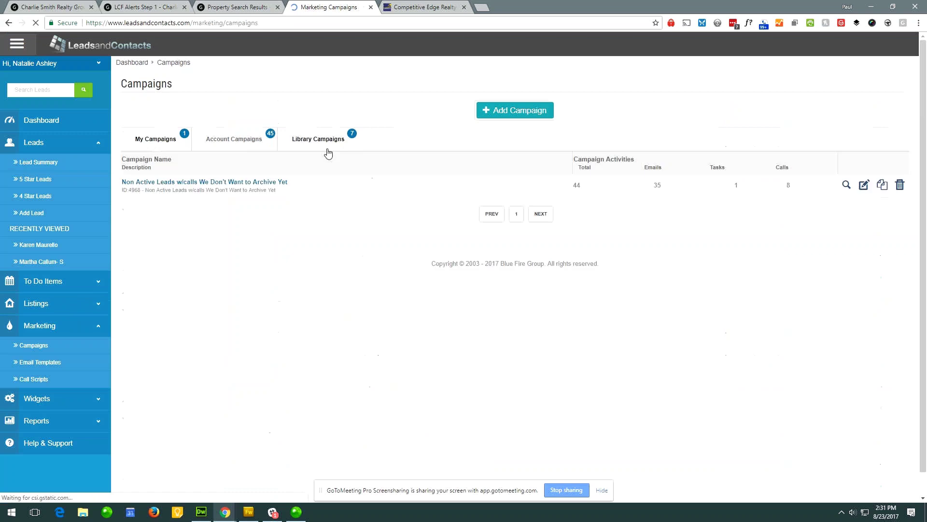
pyautogui.click(317, 143)
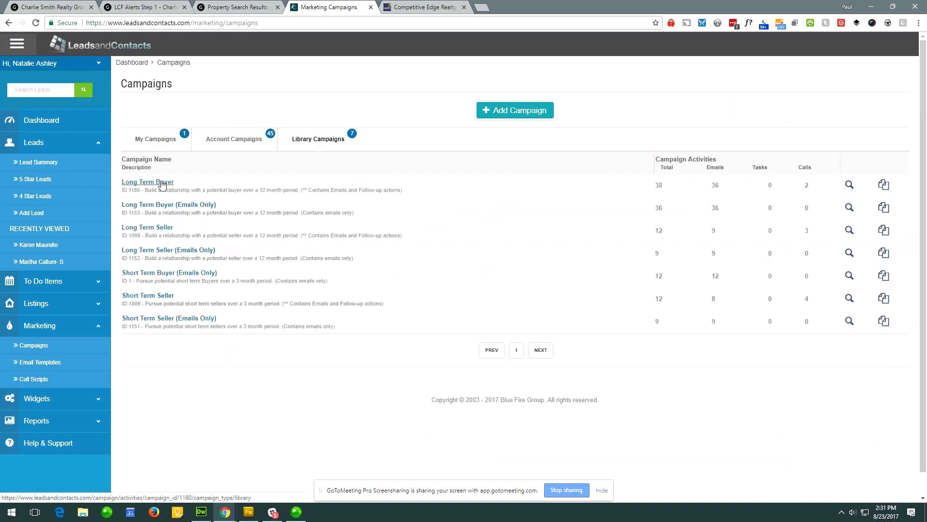
pyautogui.click(170, 137)
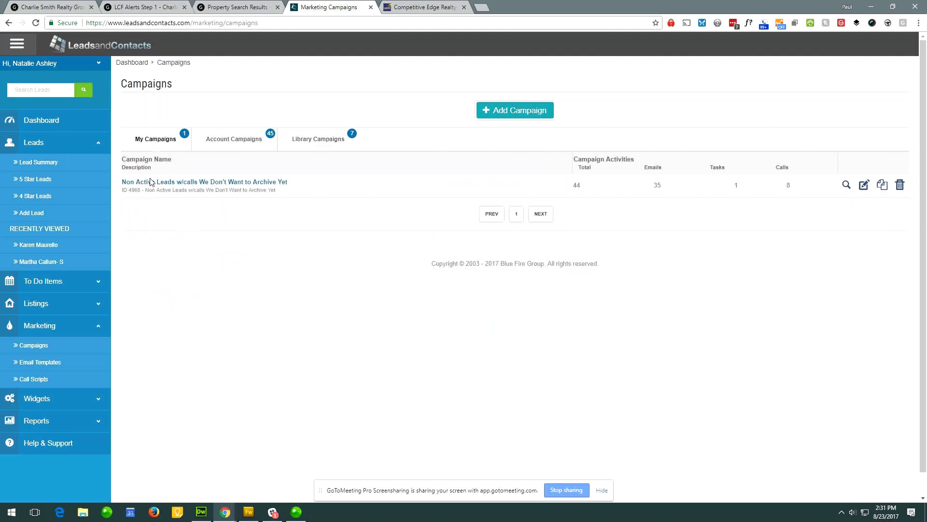
pyautogui.click(234, 139)
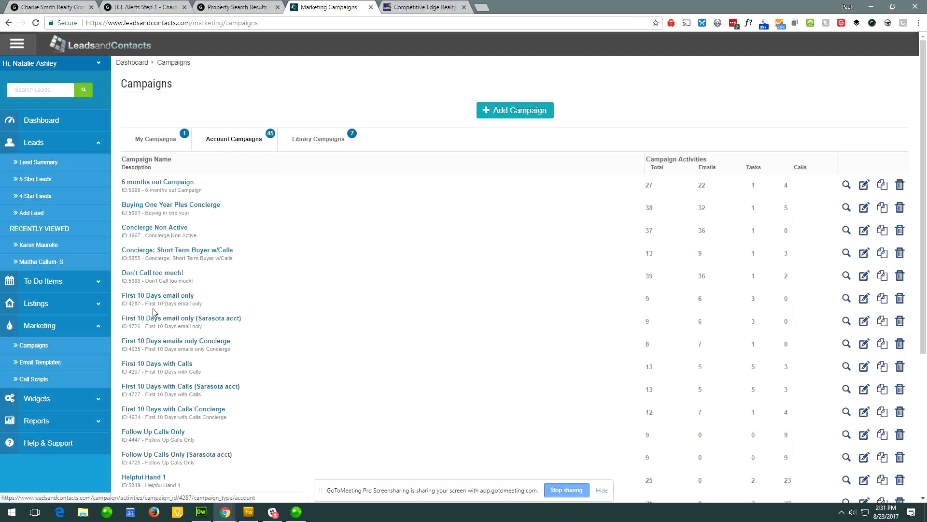
pyautogui.click(190, 320)
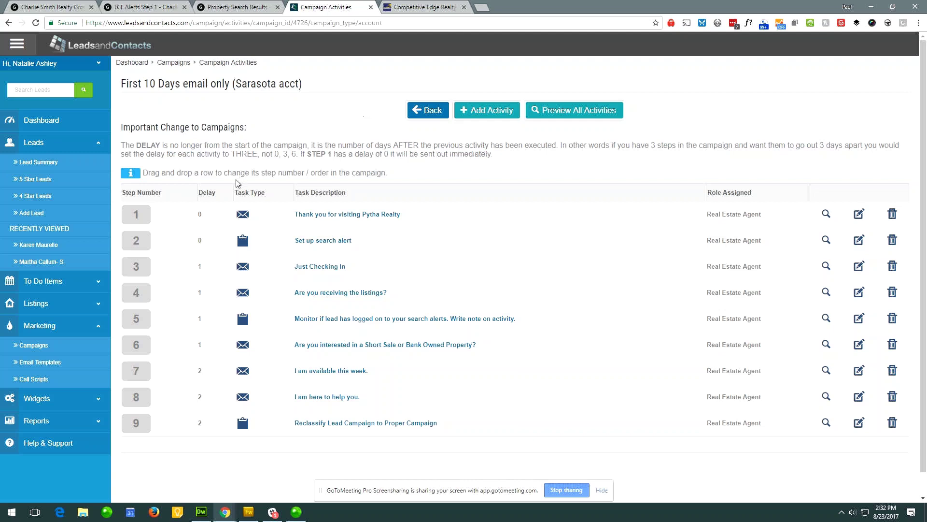
# Open a new campaign form from the campaign list, check the existing campaigns available for copying, and cancel it
pyautogui.click(43, 348)
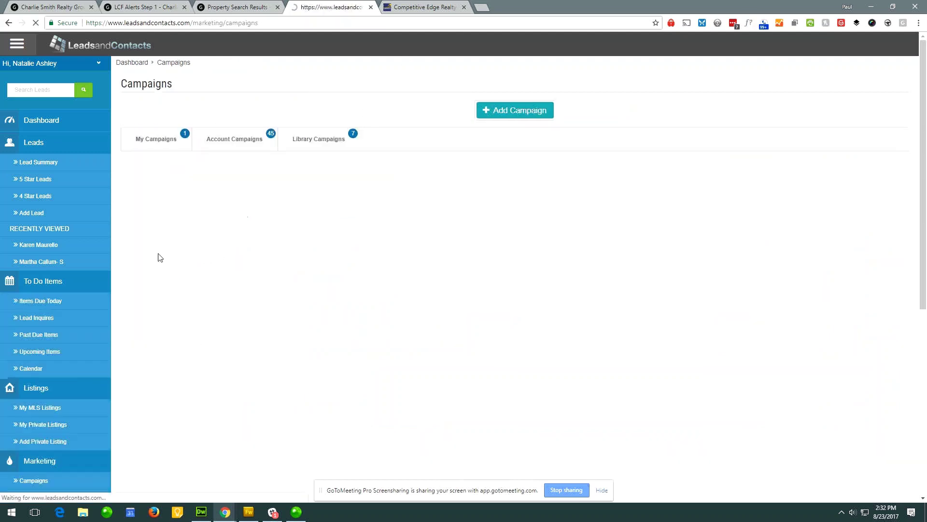
pyautogui.click(510, 111)
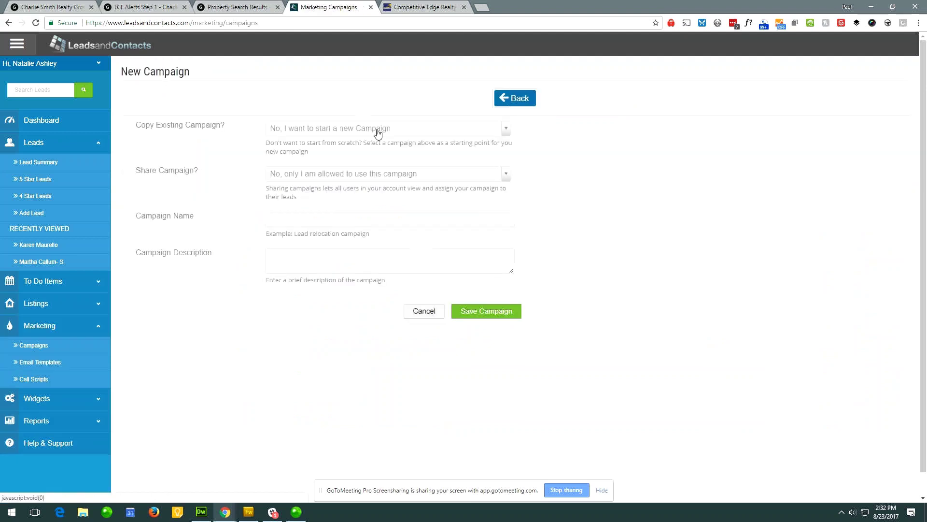
pyautogui.click(378, 130)
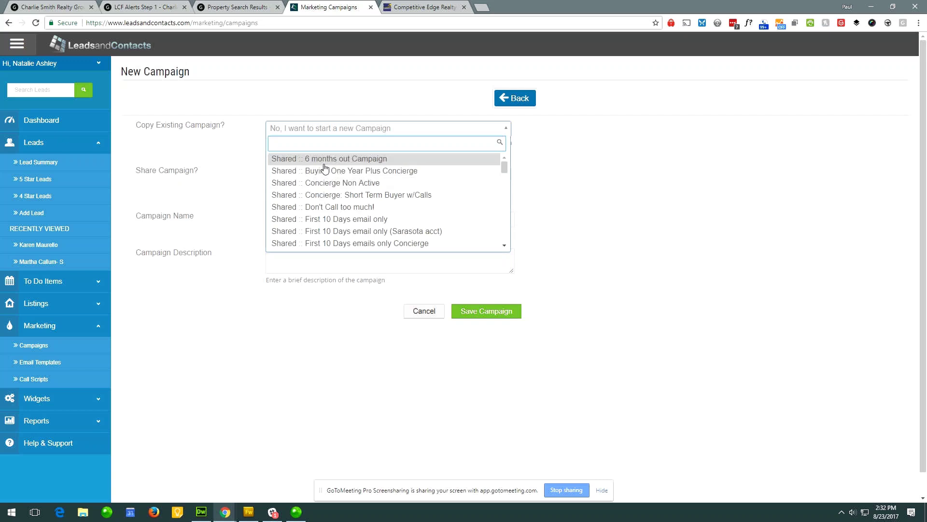
pyautogui.click(541, 178)
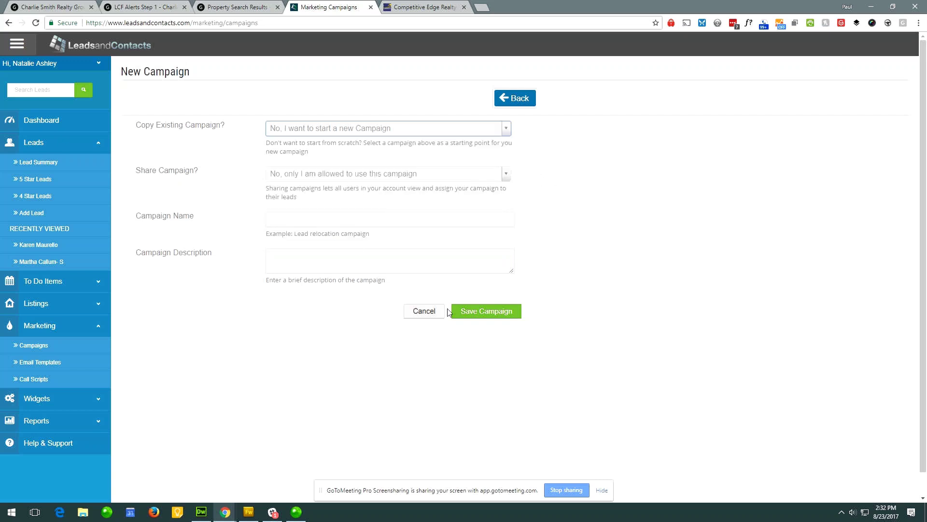
pyautogui.click(424, 314)
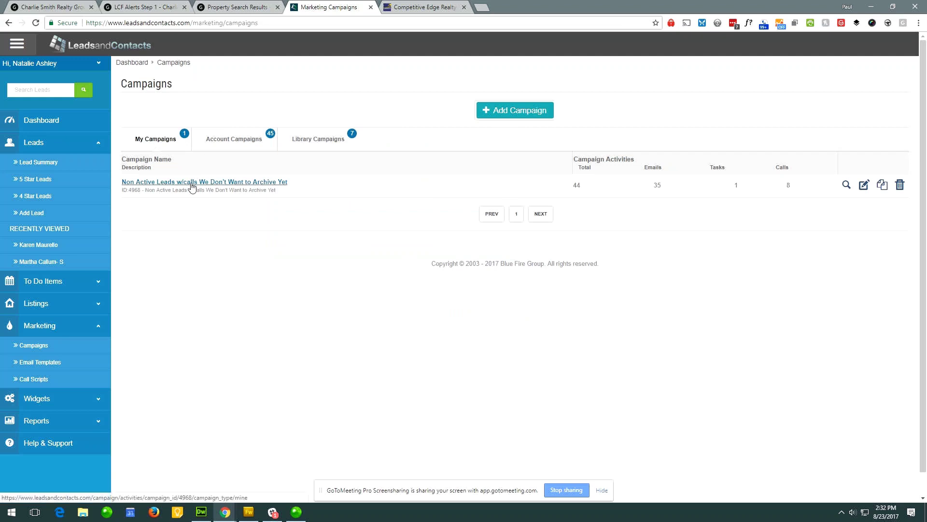
# Open a new activity form in "Non Active Leads w/calls We Don't Want to Archive Yet" and check the task type and role options
pyautogui.click(192, 185)
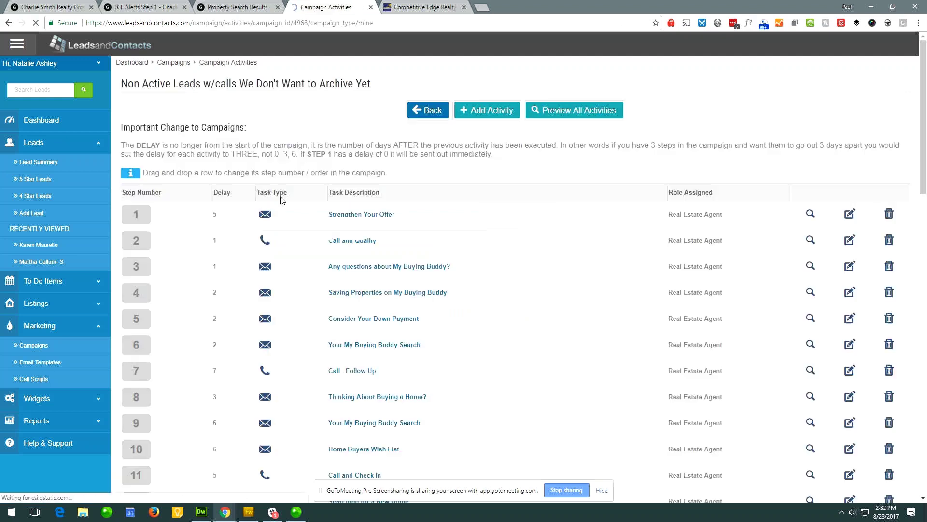
pyautogui.click(493, 111)
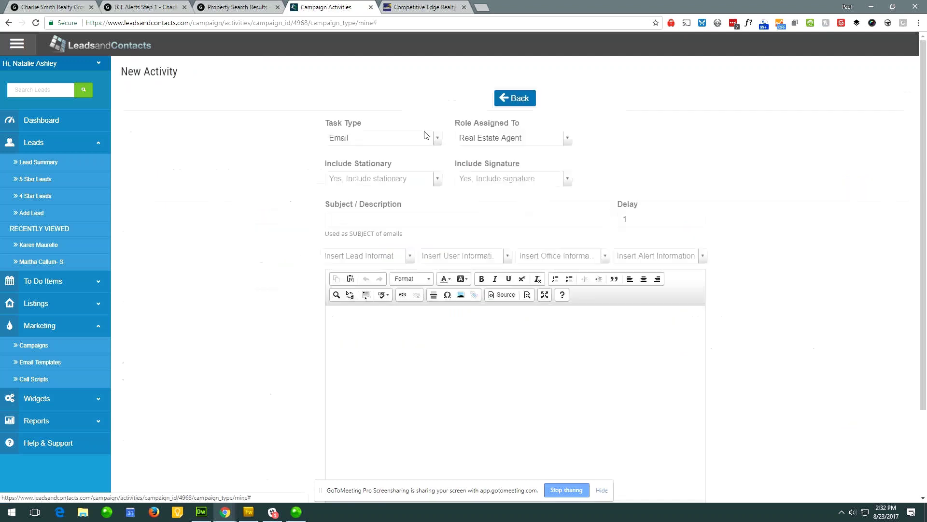
pyautogui.click(396, 141)
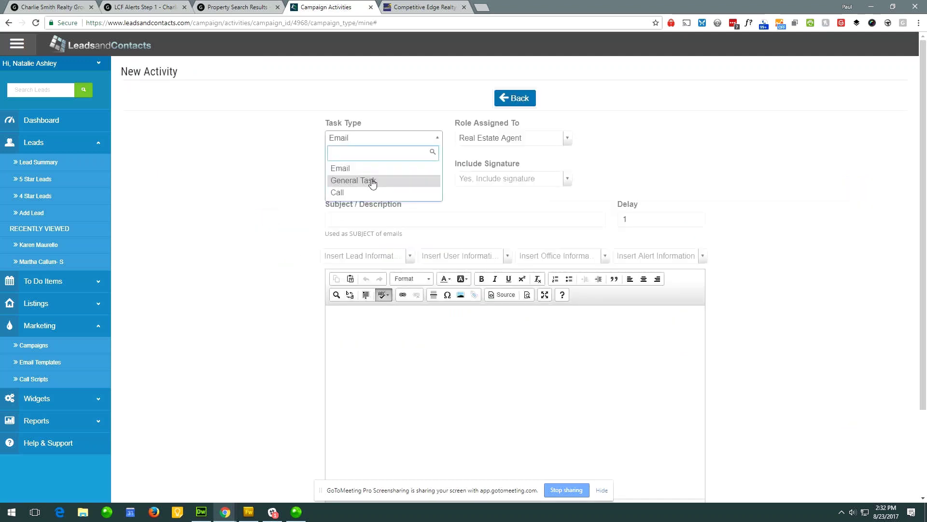
pyautogui.click(499, 139)
pyautogui.click(500, 139)
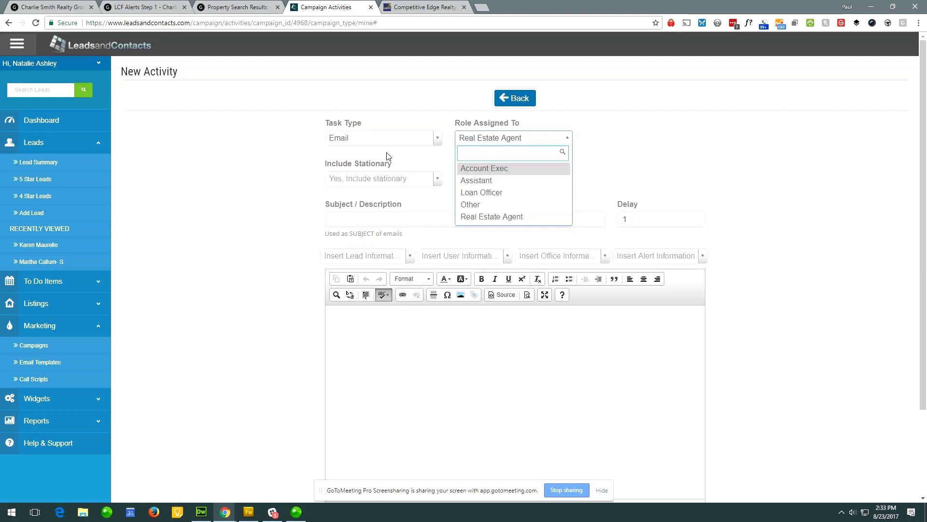
pyautogui.click(398, 206)
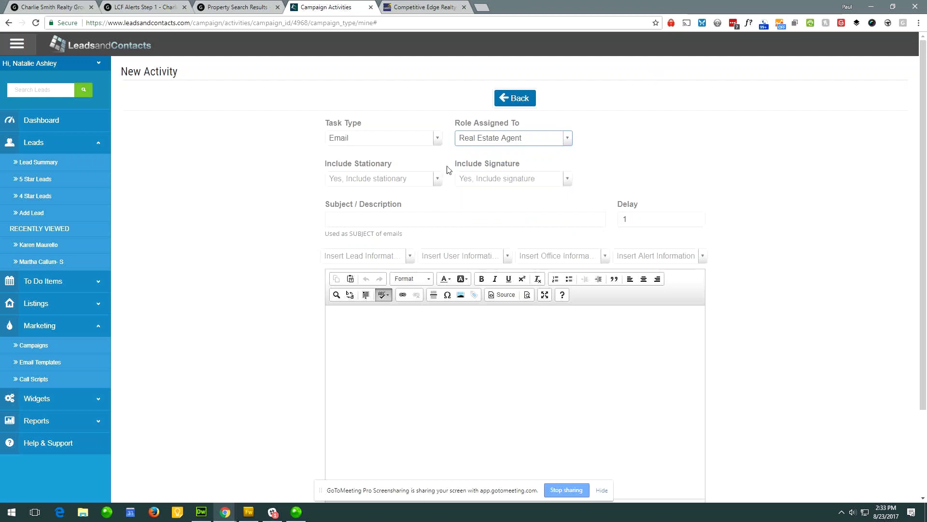
# Check the lead information fields that can be inserted in the activity's email, and return to the campaign list
pyautogui.click(408, 256)
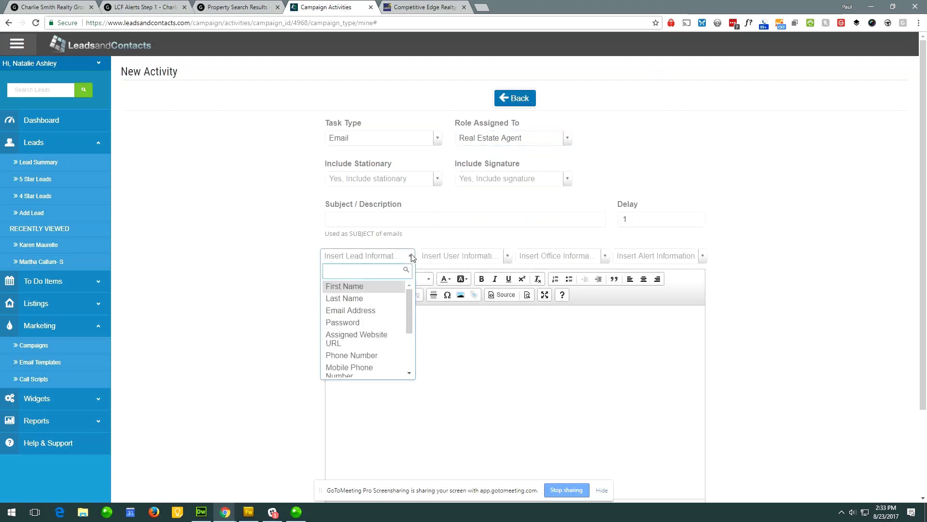
pyautogui.click(438, 226)
pyautogui.click(497, 99)
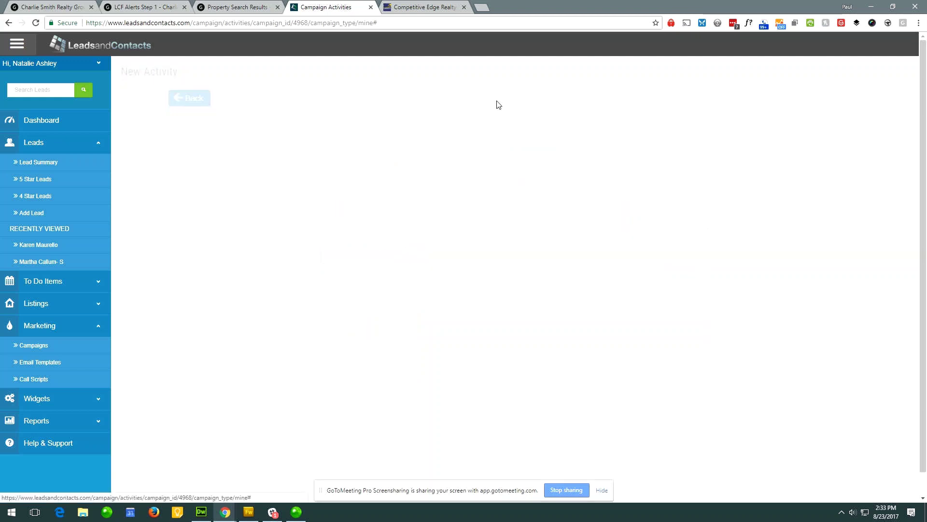
pyautogui.moveTo(321, 222); pyautogui.dragTo(351, 215)
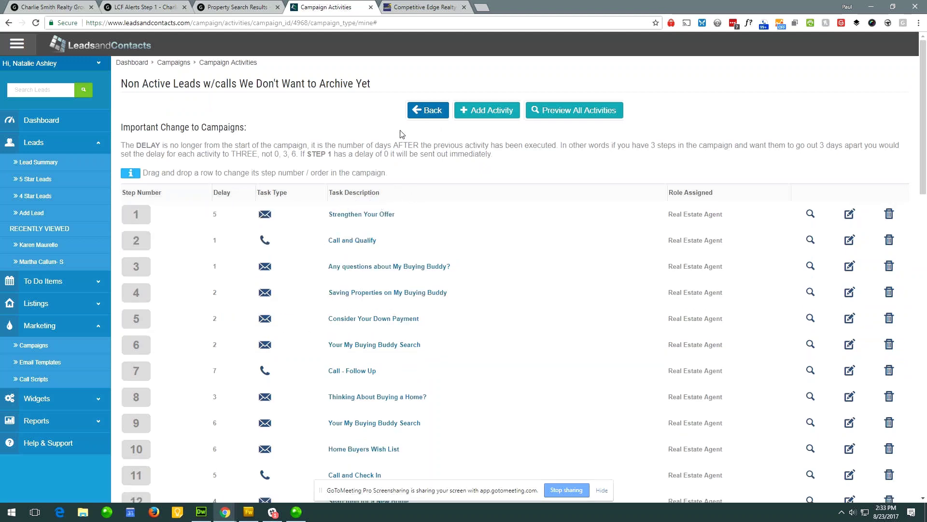
pyautogui.click(418, 110)
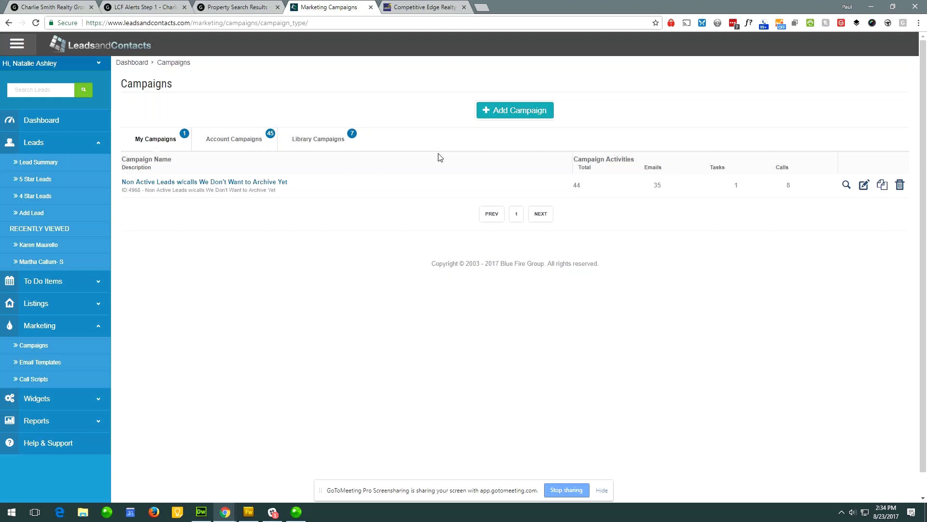
# Open the property alert search for the second lead in the lead summary and check the City and MLS choices
pyautogui.click(49, 163)
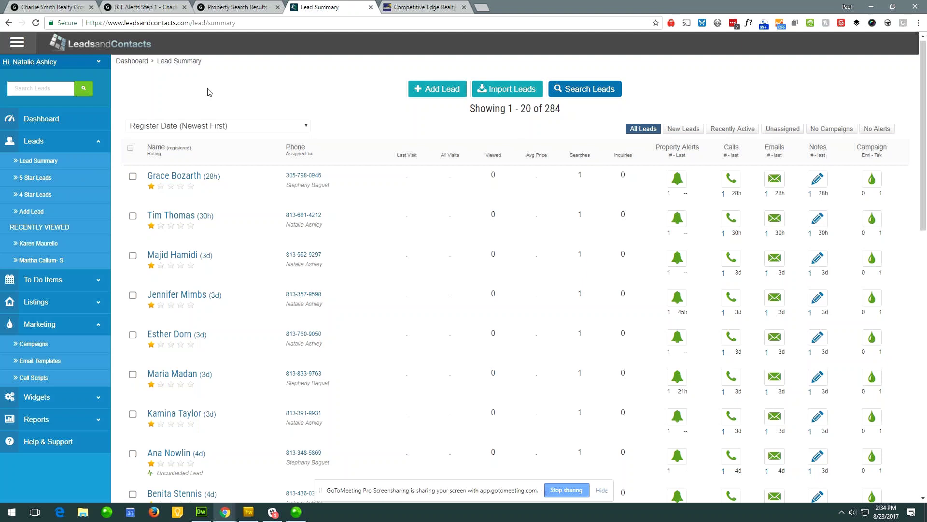
pyautogui.click(192, 220)
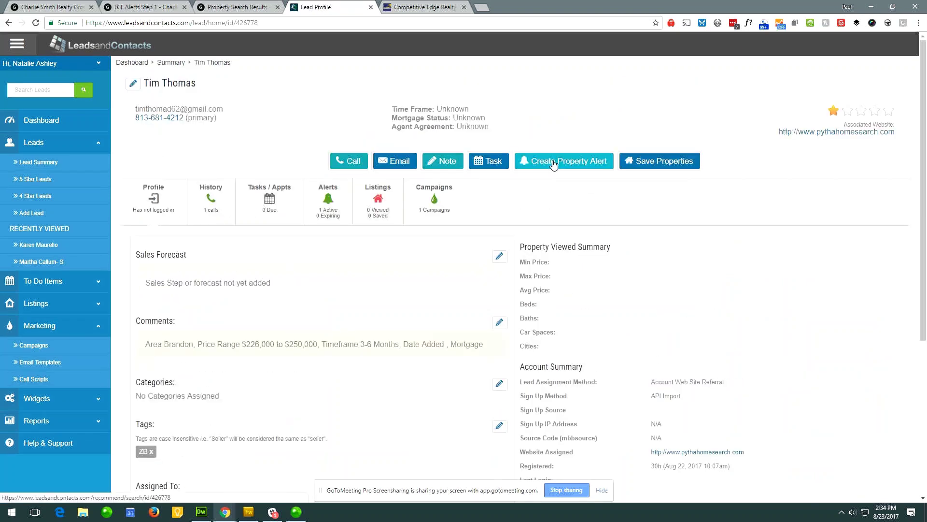
pyautogui.click(550, 164)
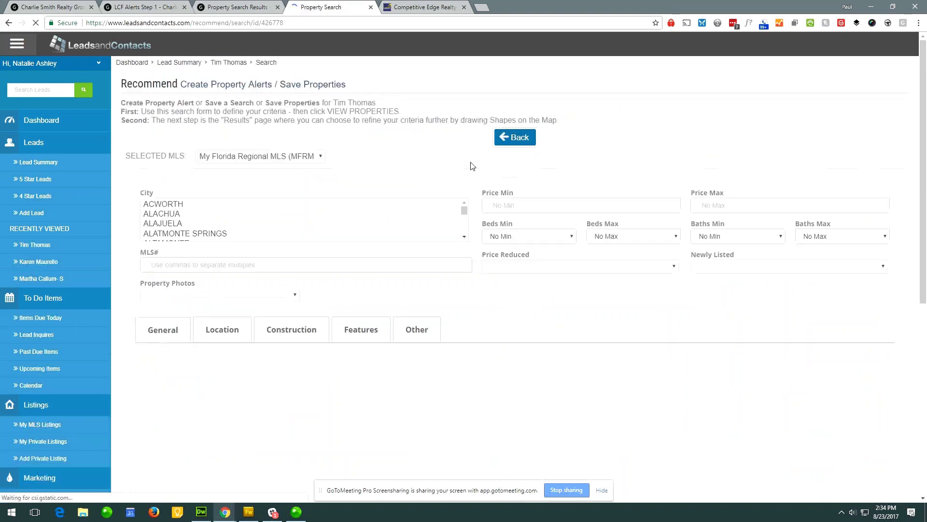
pyautogui.click(191, 213)
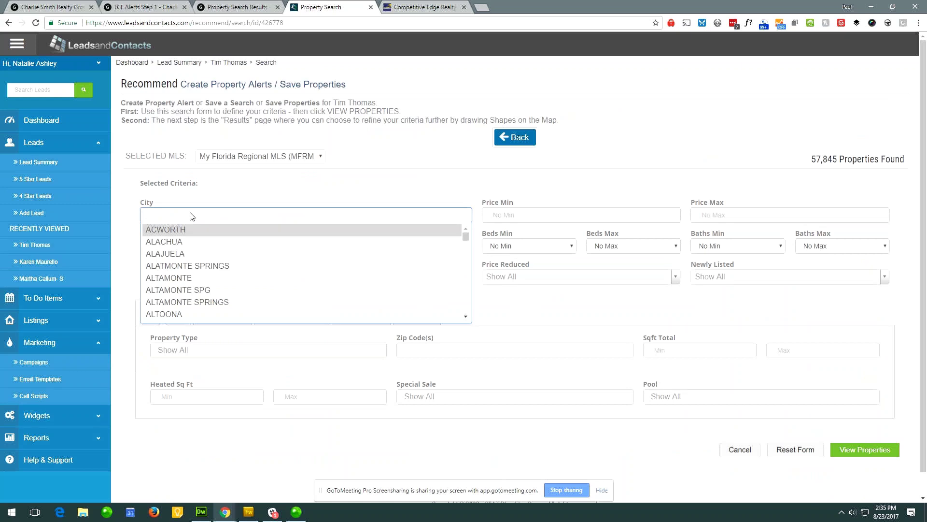
pyautogui.click(299, 159)
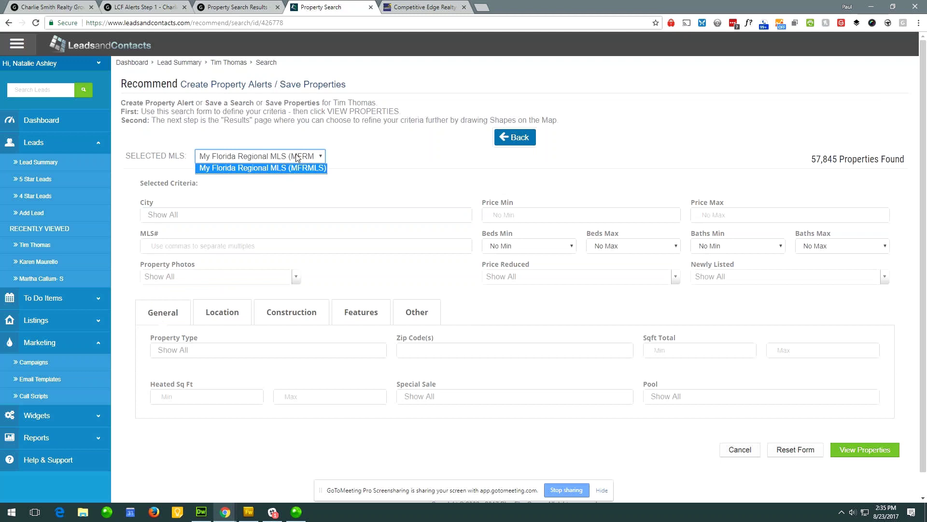
pyautogui.click(296, 155)
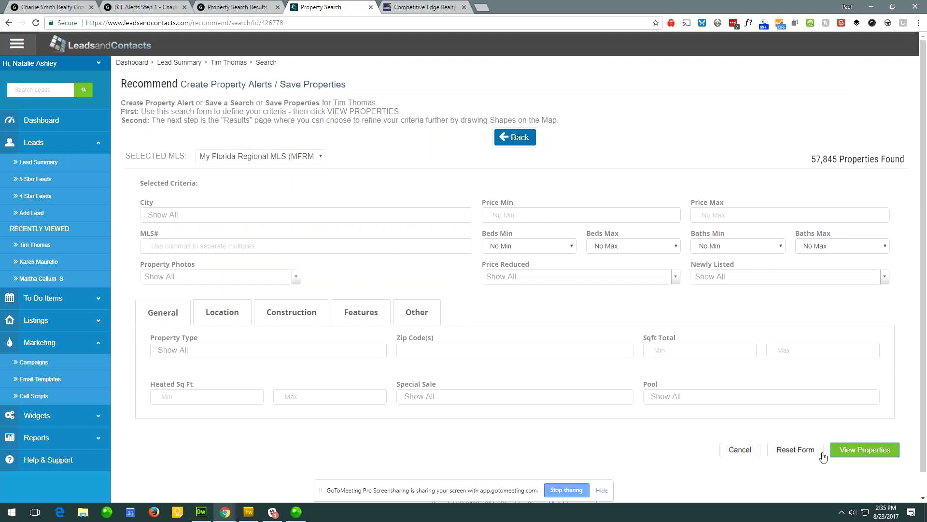
# View the properties for the unfiltered search, open the alert creation form and check the alert frequency options
pyautogui.click(858, 451)
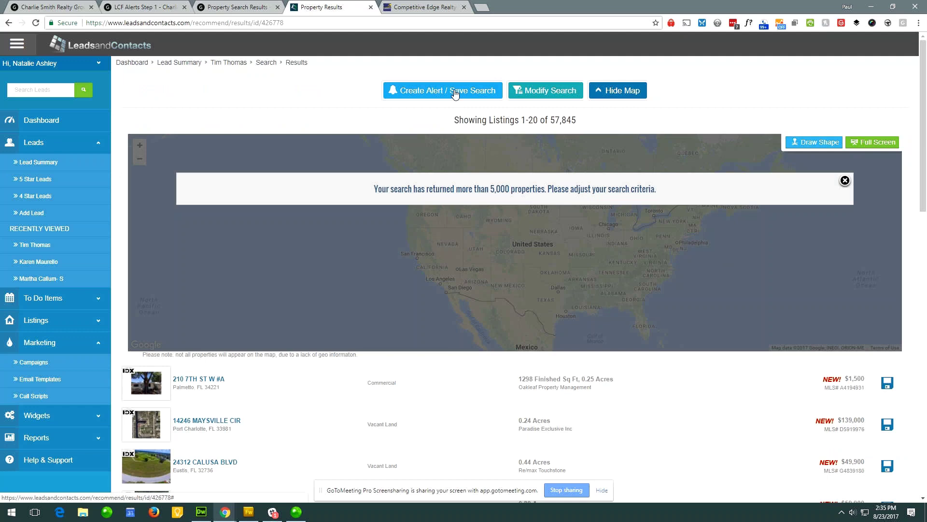
pyautogui.click(454, 91)
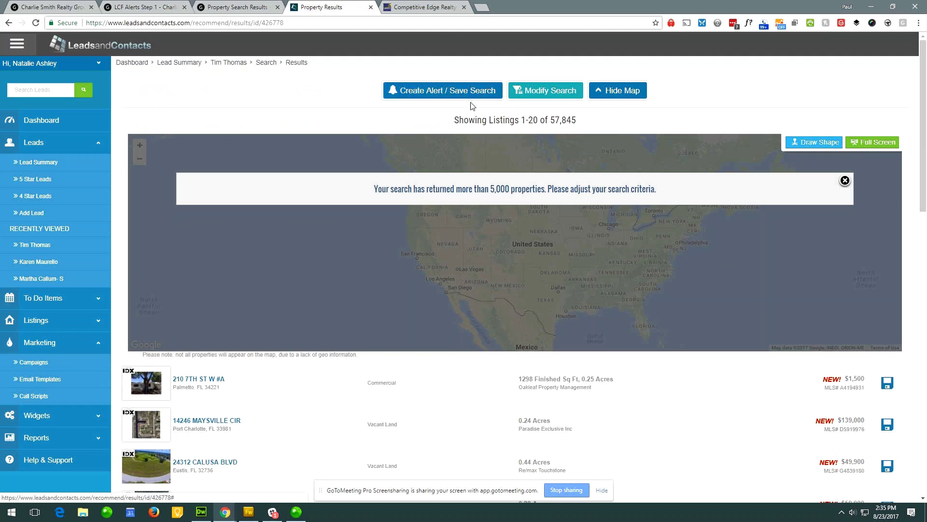
pyautogui.click(438, 106)
pyautogui.click(414, 127)
pyautogui.click(434, 176)
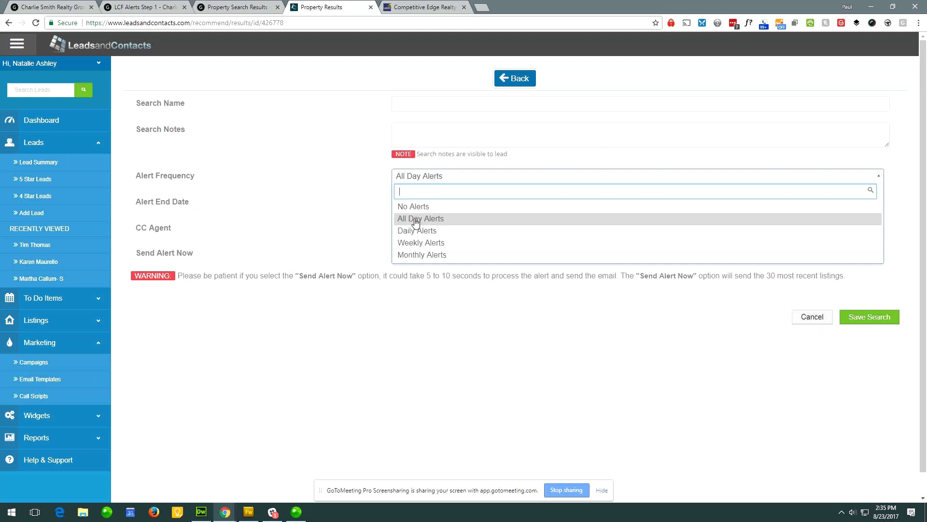
pyautogui.click(379, 243)
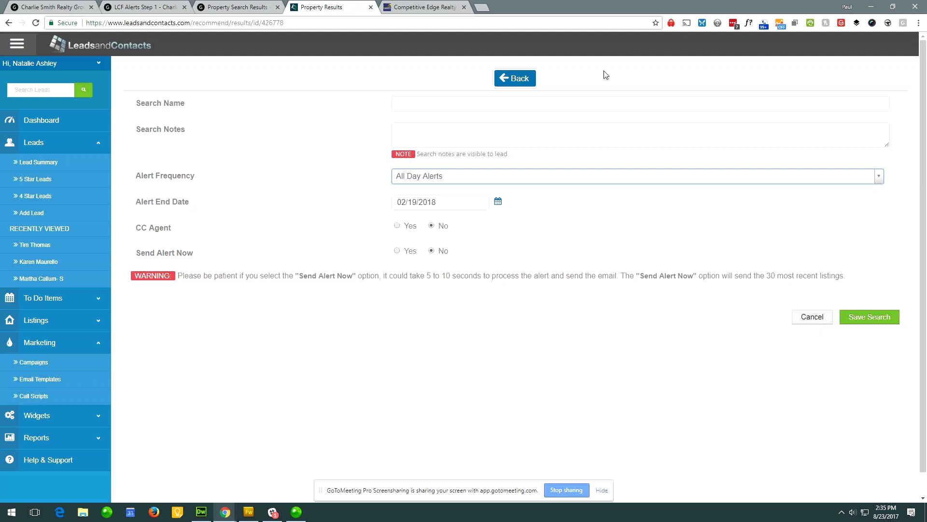
# Leave the alert creation form unsaved, view the lead's profile, and return to the lead summary
pyautogui.click(516, 79)
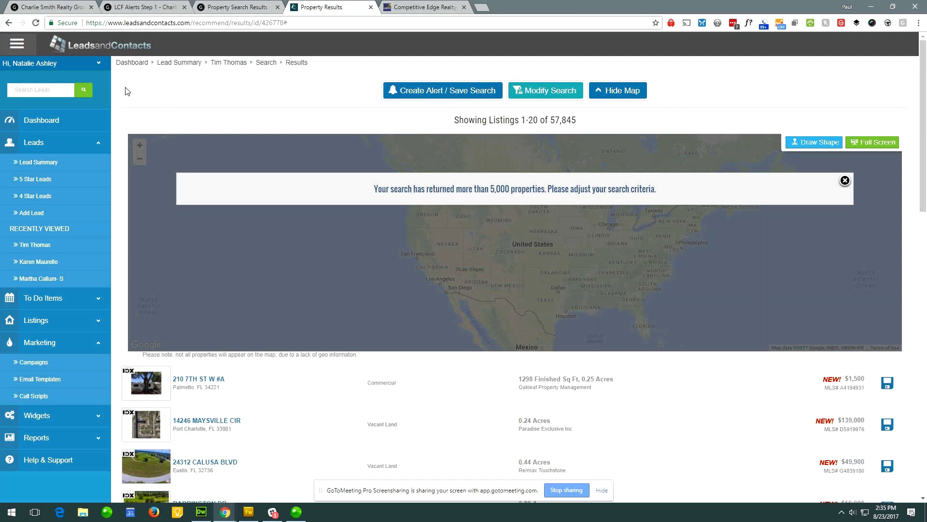
pyautogui.click(229, 63)
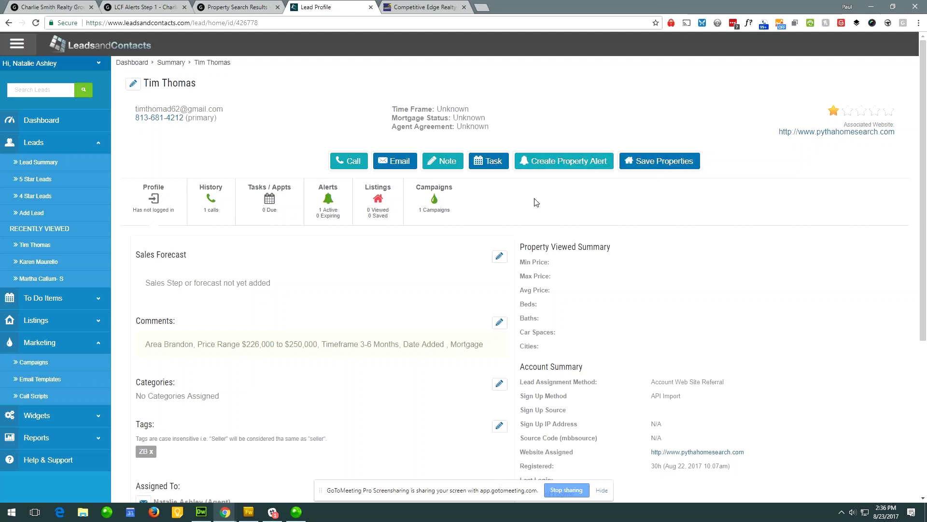
pyautogui.click(35, 163)
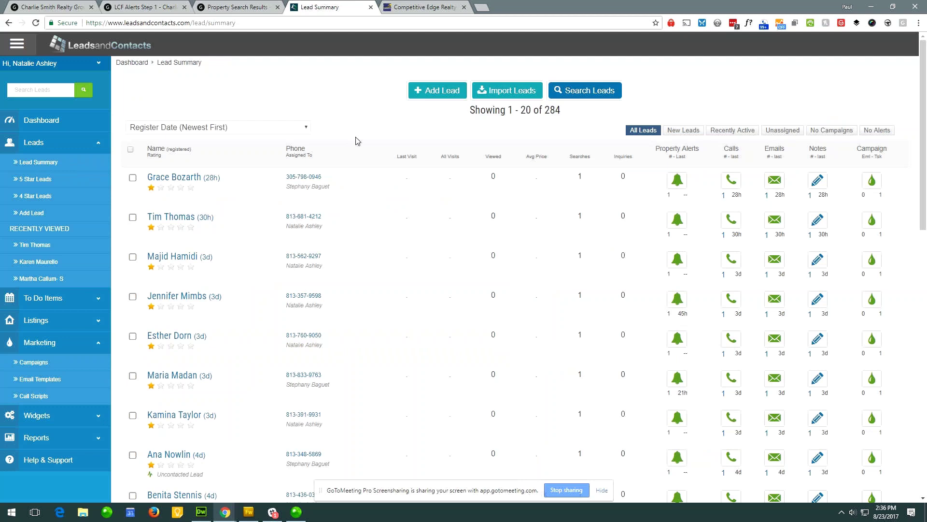
# Review the activity columns in the lead summary and open the advanced filter options of the lead search
pyautogui.click(578, 90)
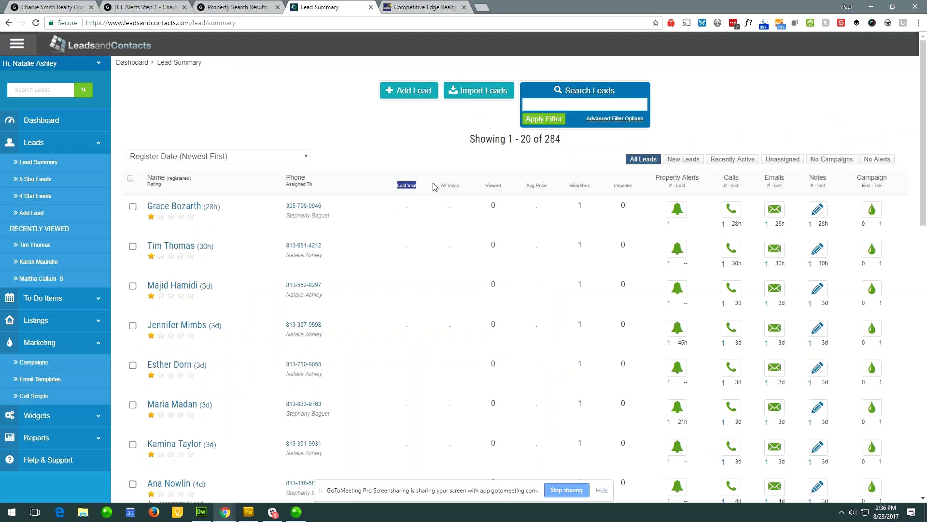
pyautogui.moveTo(660, 177); pyautogui.dragTo(692, 214)
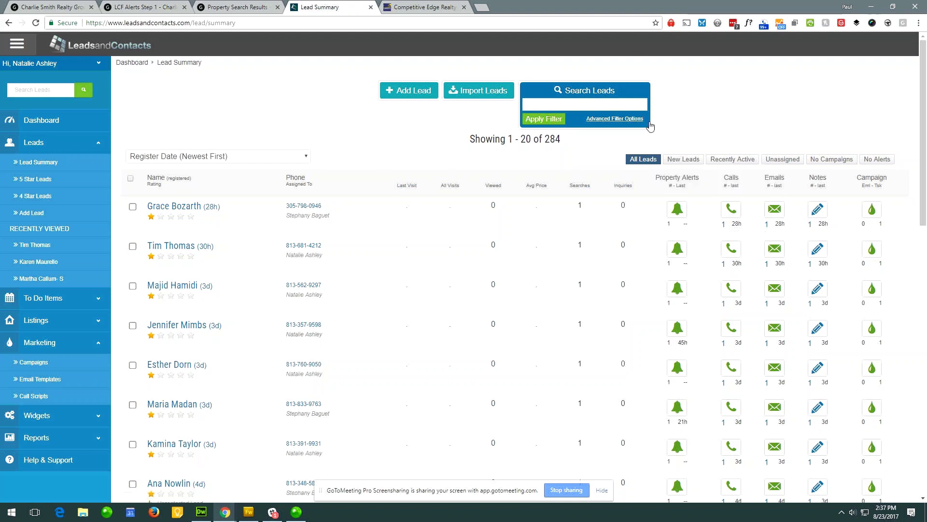
pyautogui.click(580, 105)
pyautogui.click(627, 119)
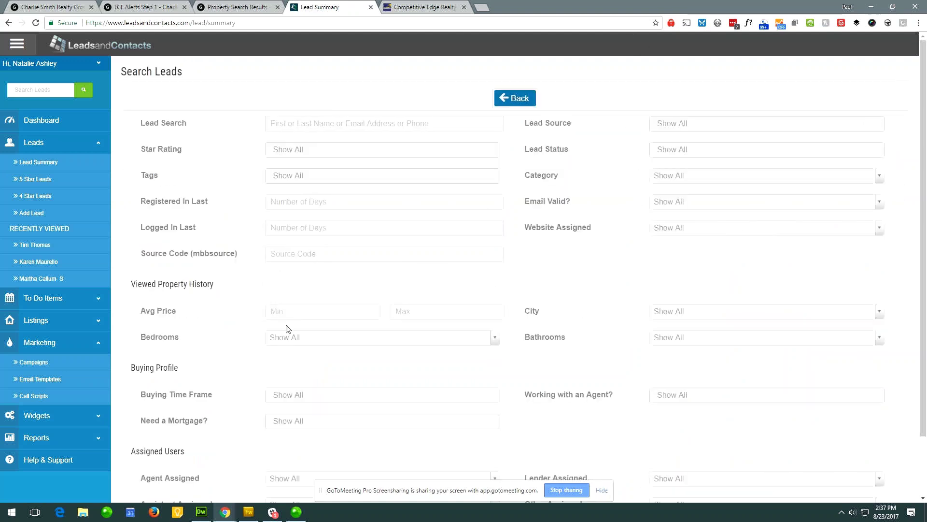
# Try the viewed-property city filter ALTAMONTE with the average price and tags fields, return without applying, and look through the lead list
pyautogui.click(683, 314)
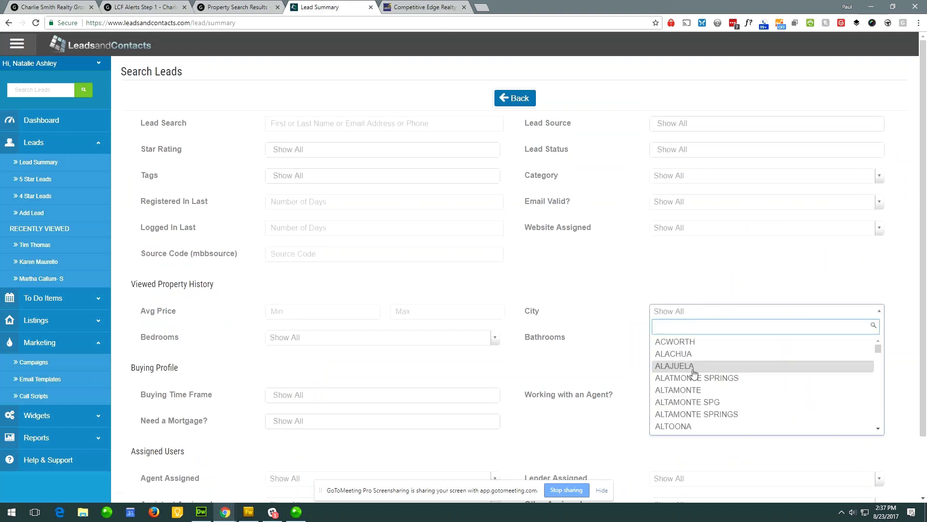
pyautogui.click(713, 391)
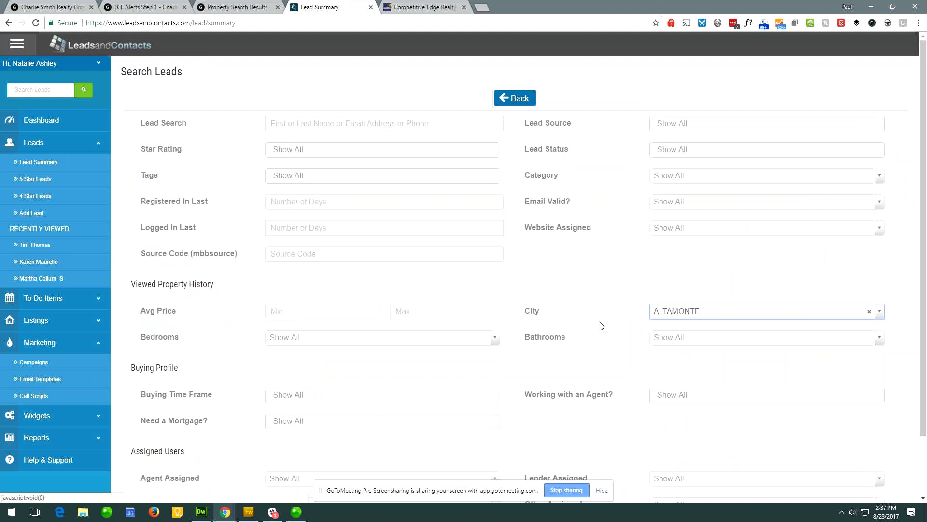
pyautogui.click(308, 310)
pyautogui.click(316, 171)
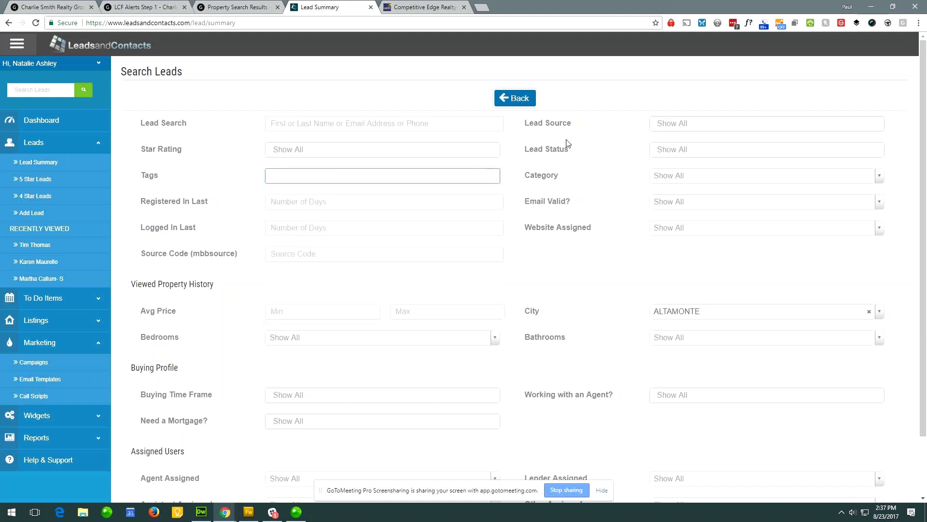
pyautogui.click(516, 98)
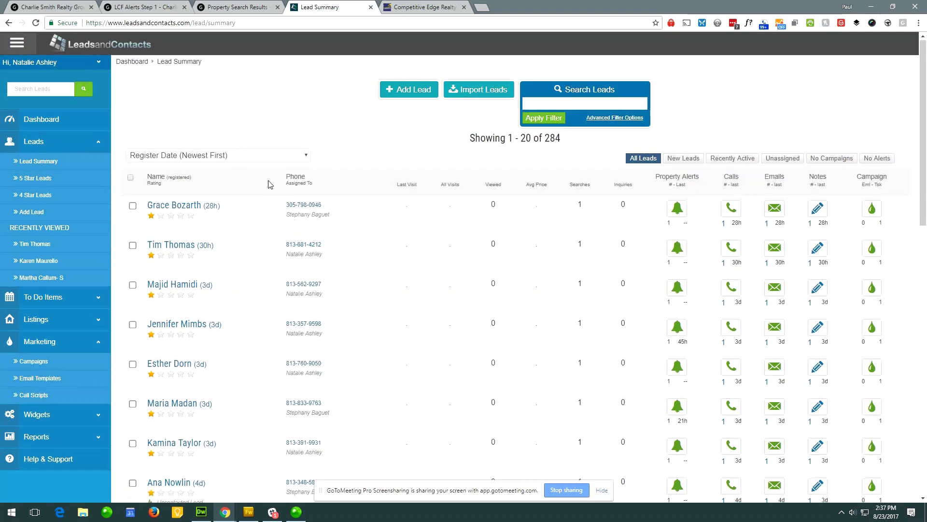
pyautogui.scroll(-4, 269, 183)
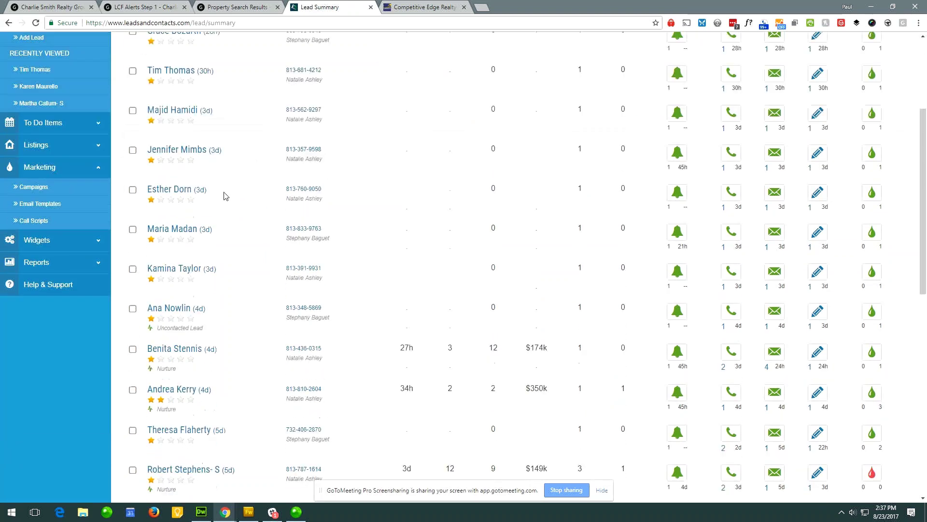
pyautogui.scroll(4, 306, 173)
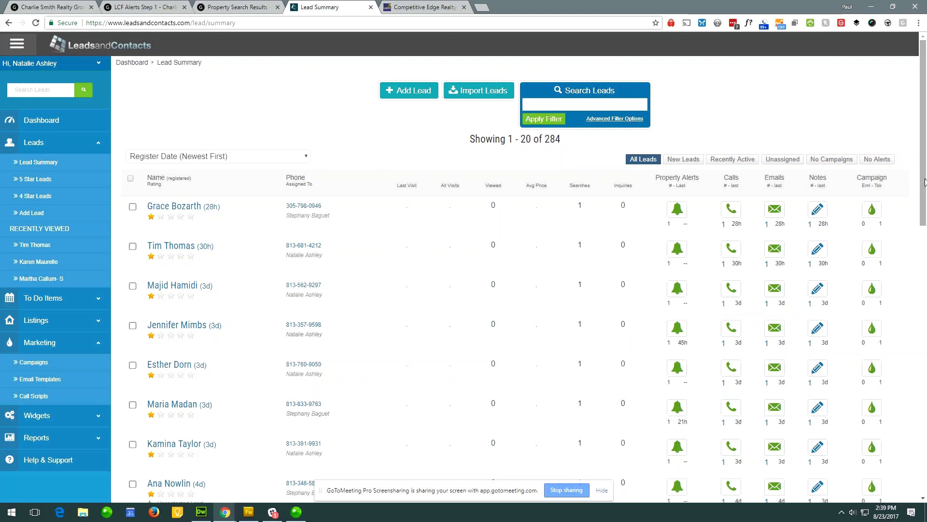
# Switch to the Charlie Smith Realty site and open its "CMA" lead capture page
pyautogui.click(43, 6)
pyautogui.moveTo(749, 99)
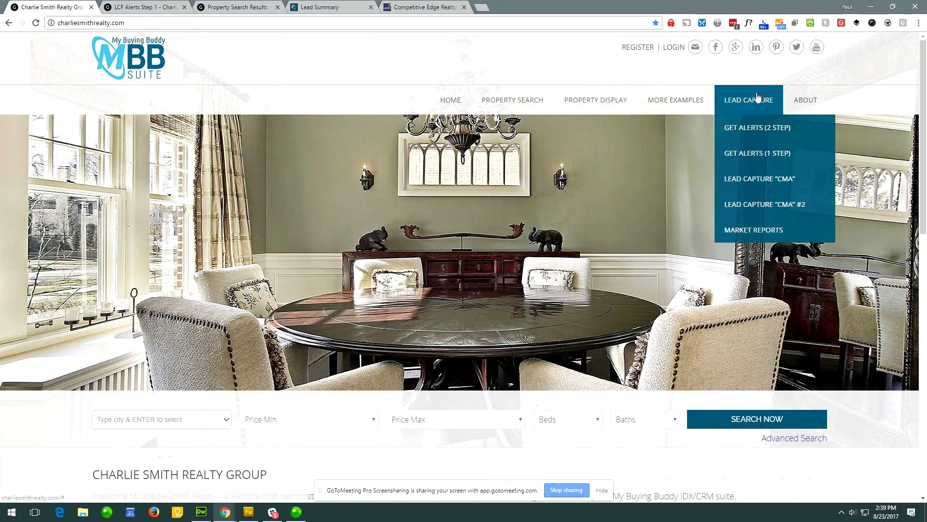
pyautogui.click(762, 180)
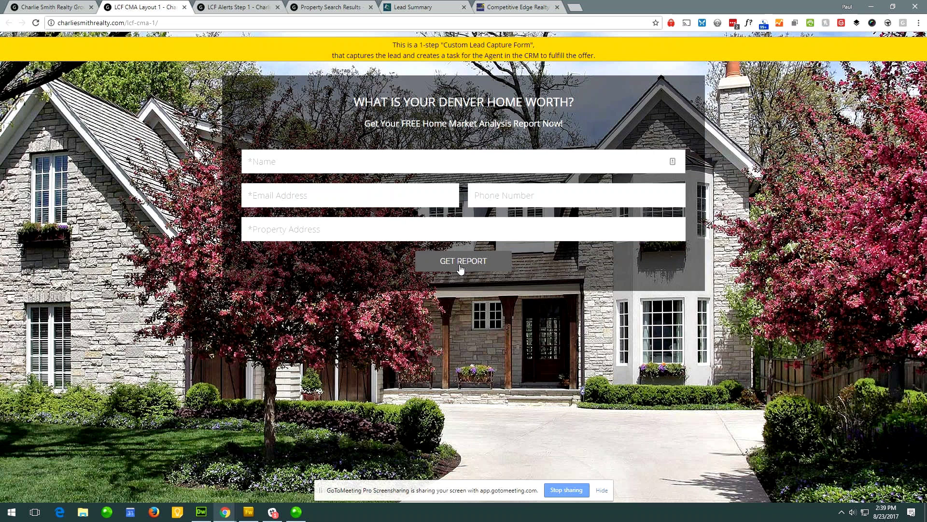
# Open the "New Listings Update" alert capture form from the Charlie Smith Realty site, and return to the site's home page
pyautogui.click(36, 9)
pyautogui.moveTo(756, 108)
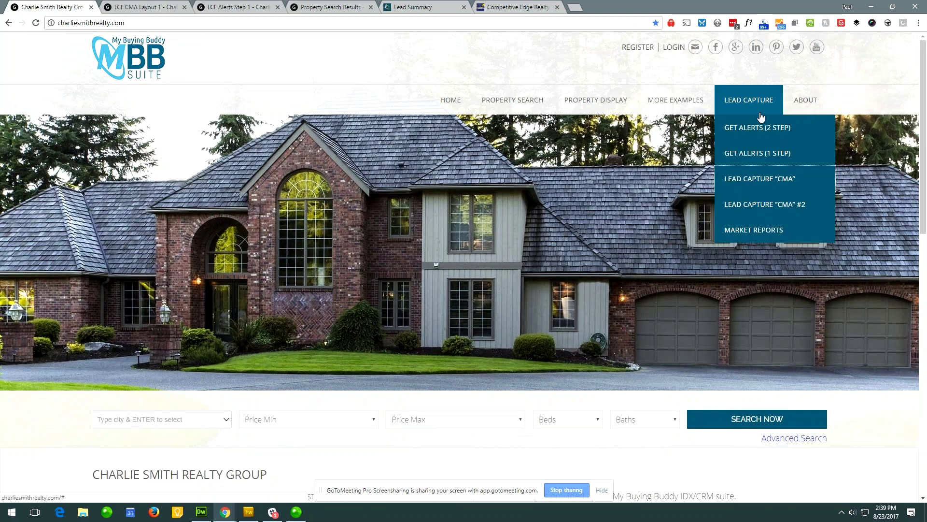
pyautogui.click(760, 151)
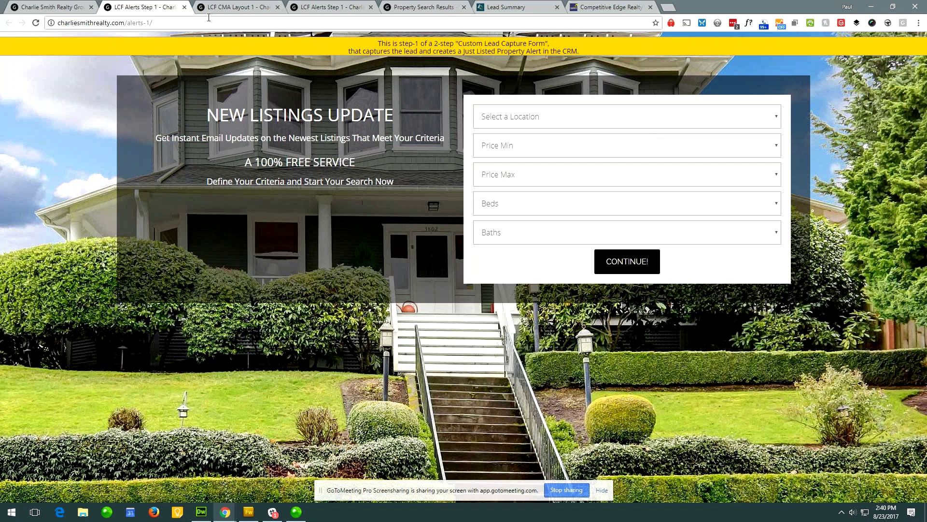
pyautogui.click(39, 4)
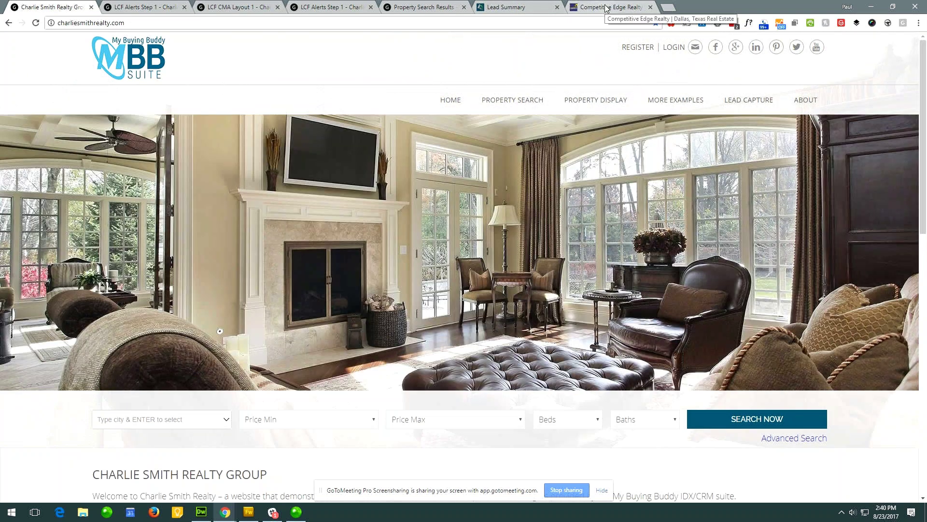
# Switch to the Competitive Edge Realty website and examine its home page, including the featured listings and property search form
pyautogui.click(607, 7)
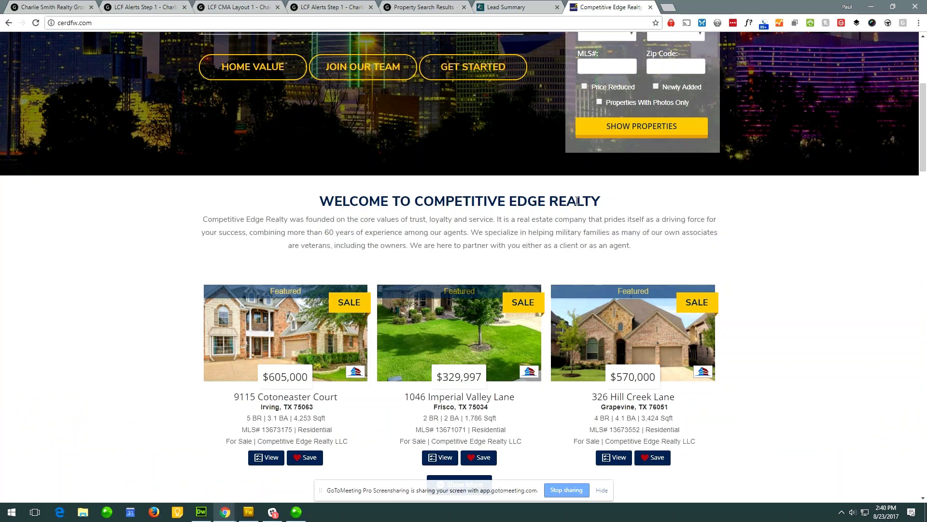
pyautogui.scroll(1, 543, 248)
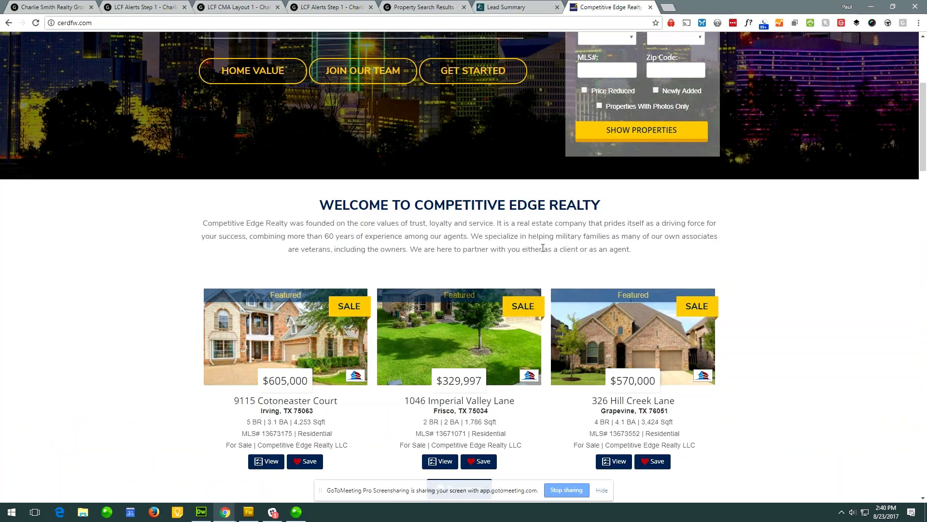
pyautogui.scroll(5, 543, 248)
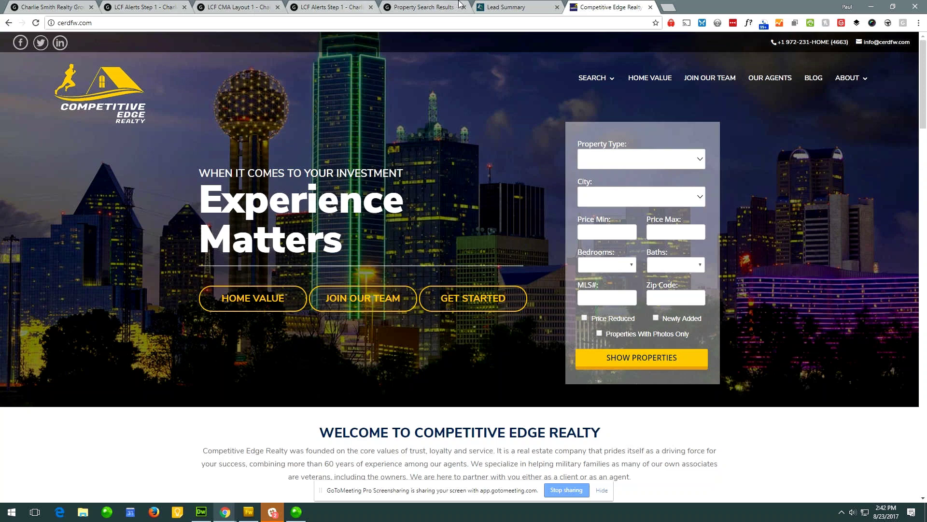
# Return to the LeadsandContacts CRM, open the dashboard, and review the to-do summary, recent lead activity and recent changes
pyautogui.click(504, 5)
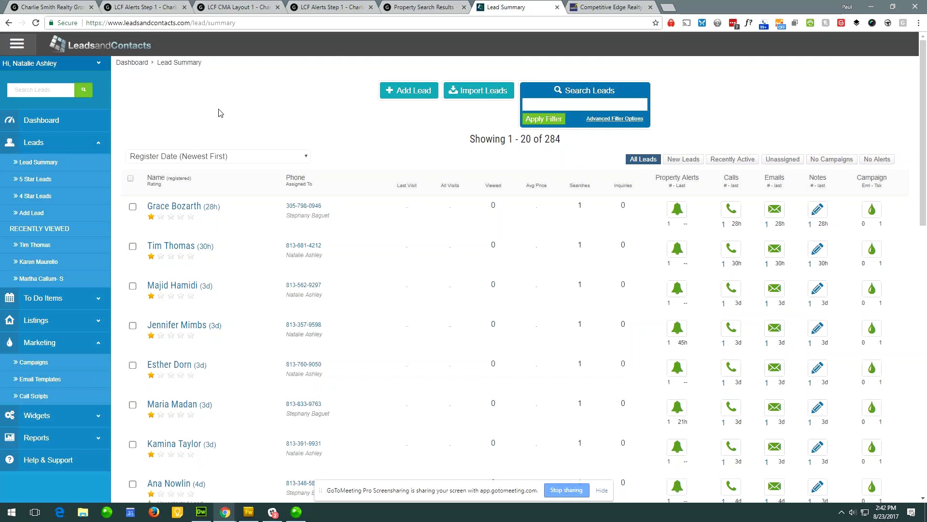
pyautogui.click(86, 143)
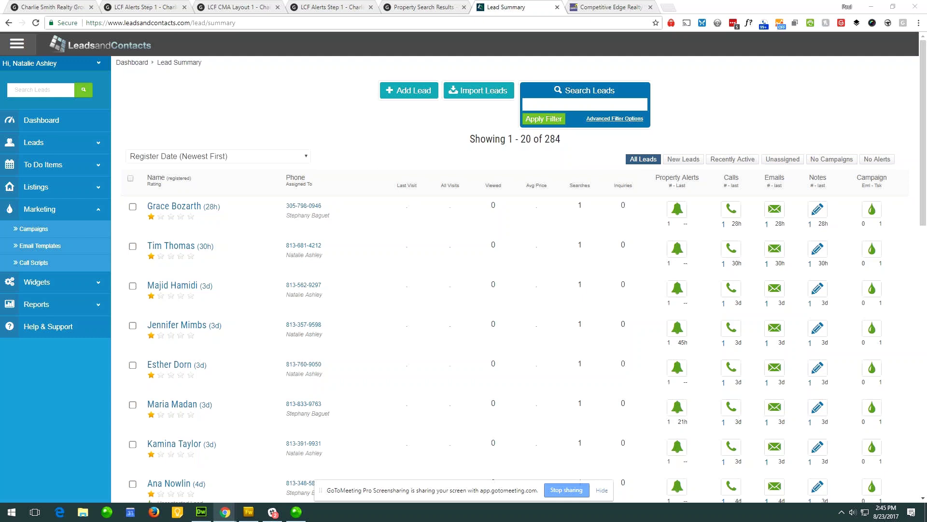
pyautogui.click(63, 121)
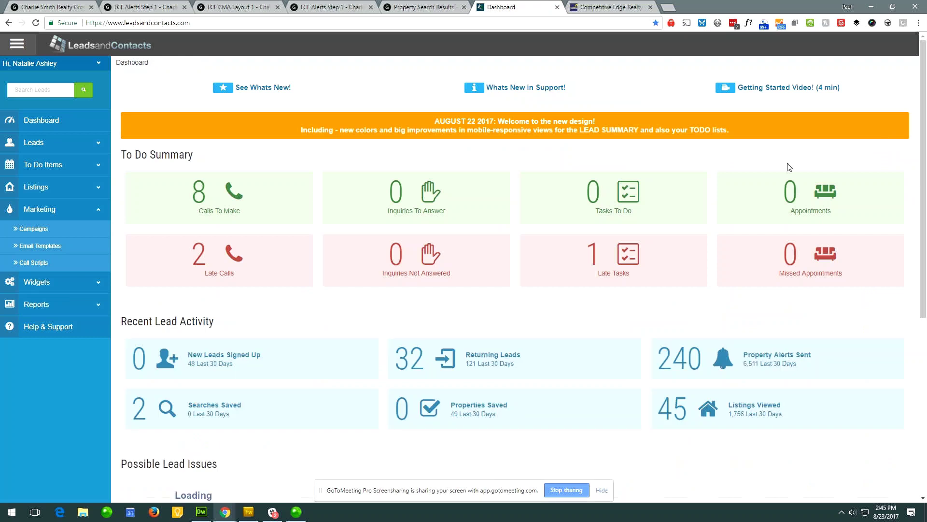
pyautogui.scroll(-2, 790, 168)
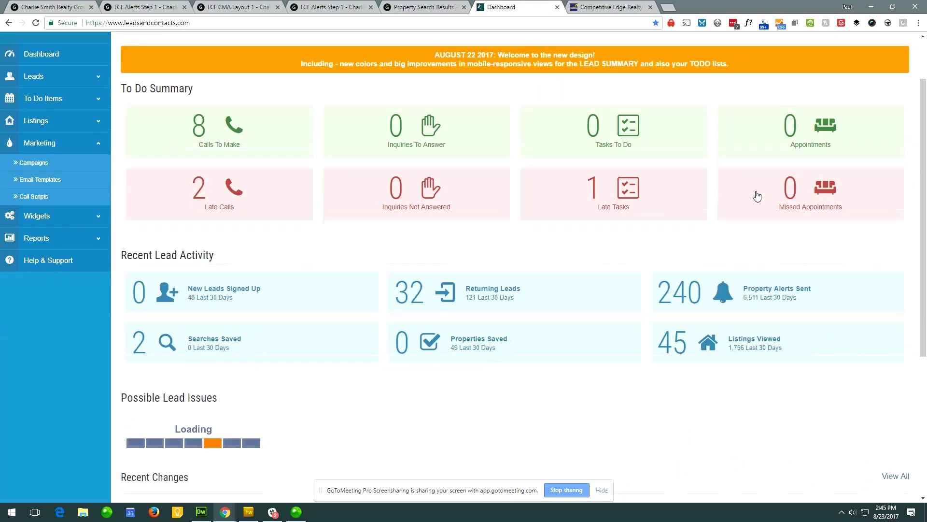
pyautogui.scroll(-1, 752, 203)
pyautogui.scroll(3, 752, 203)
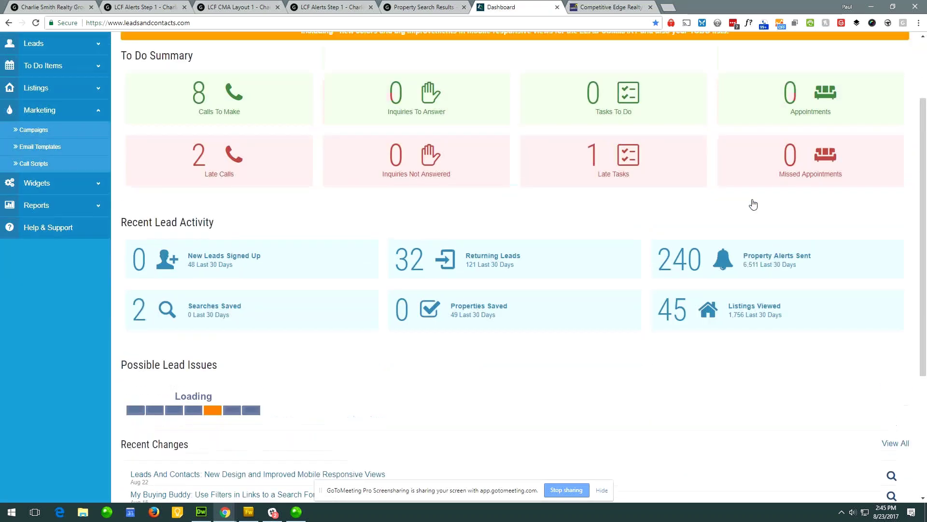
pyautogui.scroll(1, 753, 203)
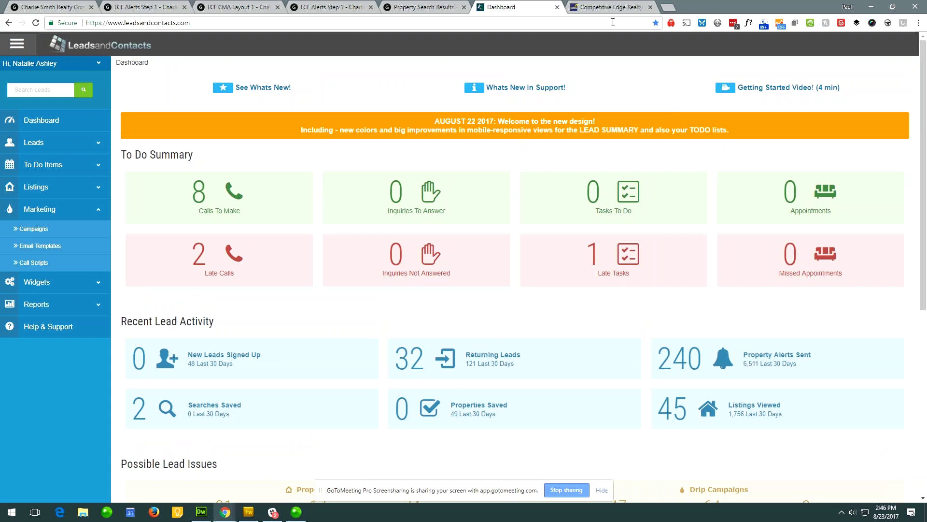
pyautogui.click(574, 489)
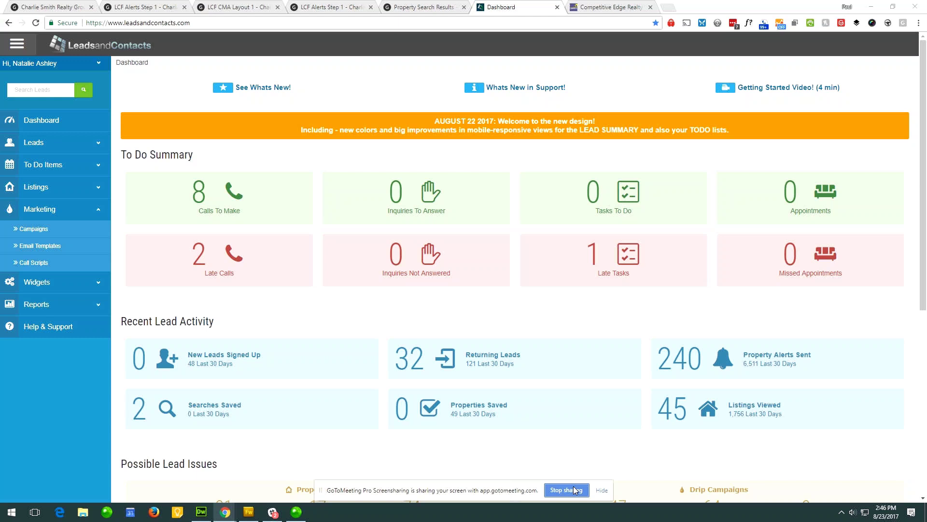